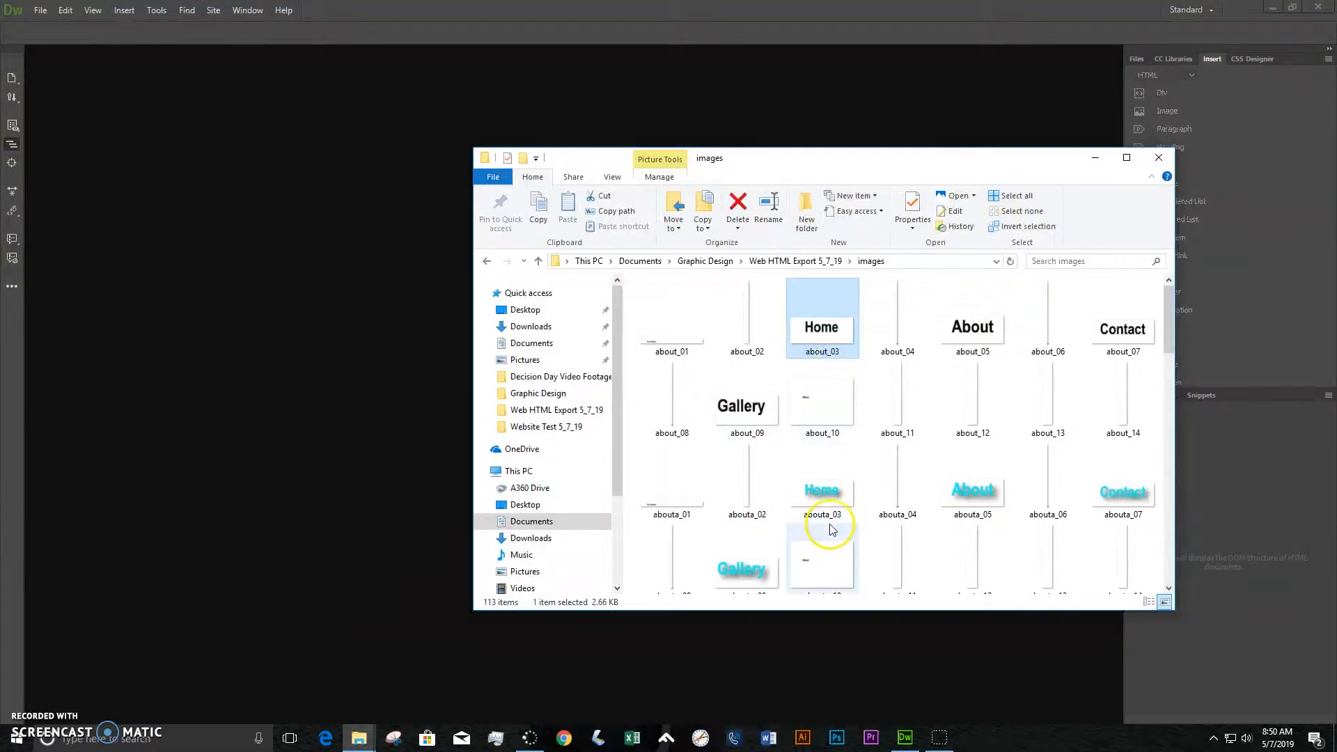
Step: Examine the plain and highlighted Home button images, about_03 and abouta_03, and return to the Web HTML Export 5_7_19 folder
click(821, 326)
click(818, 484)
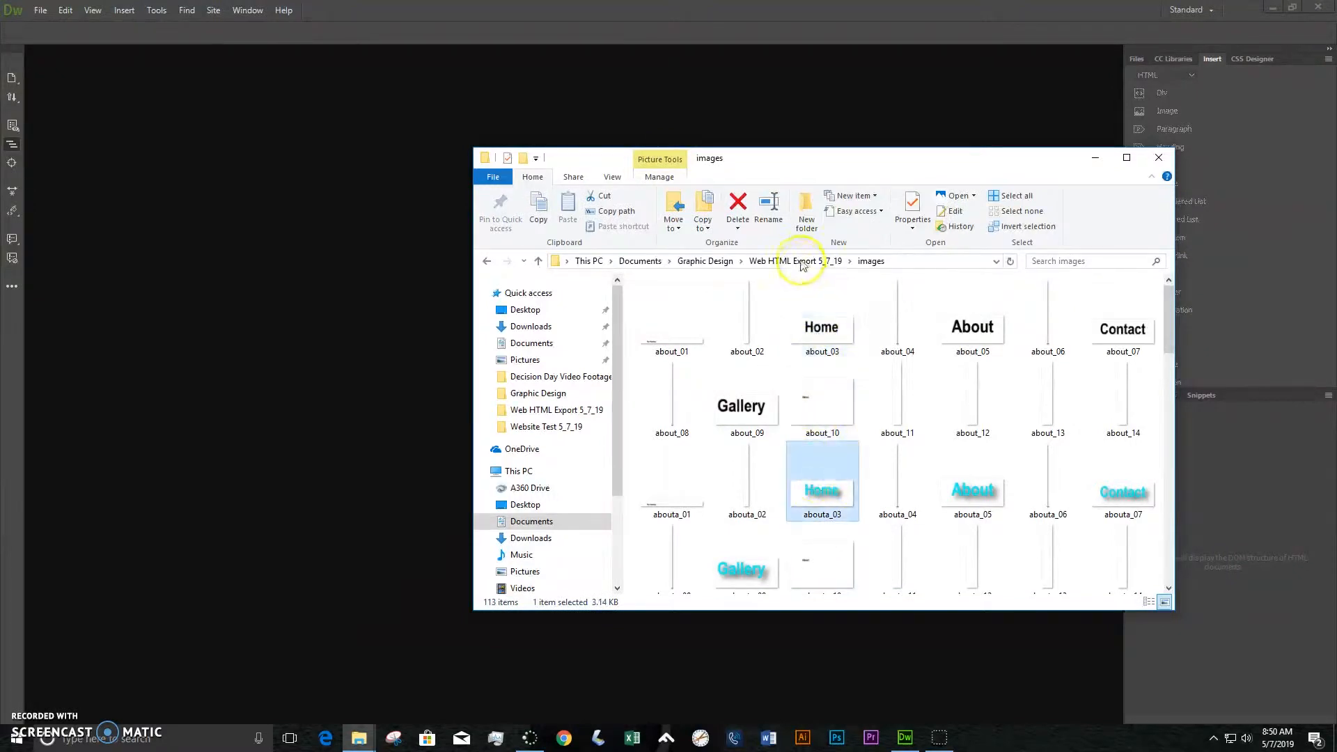
click(802, 261)
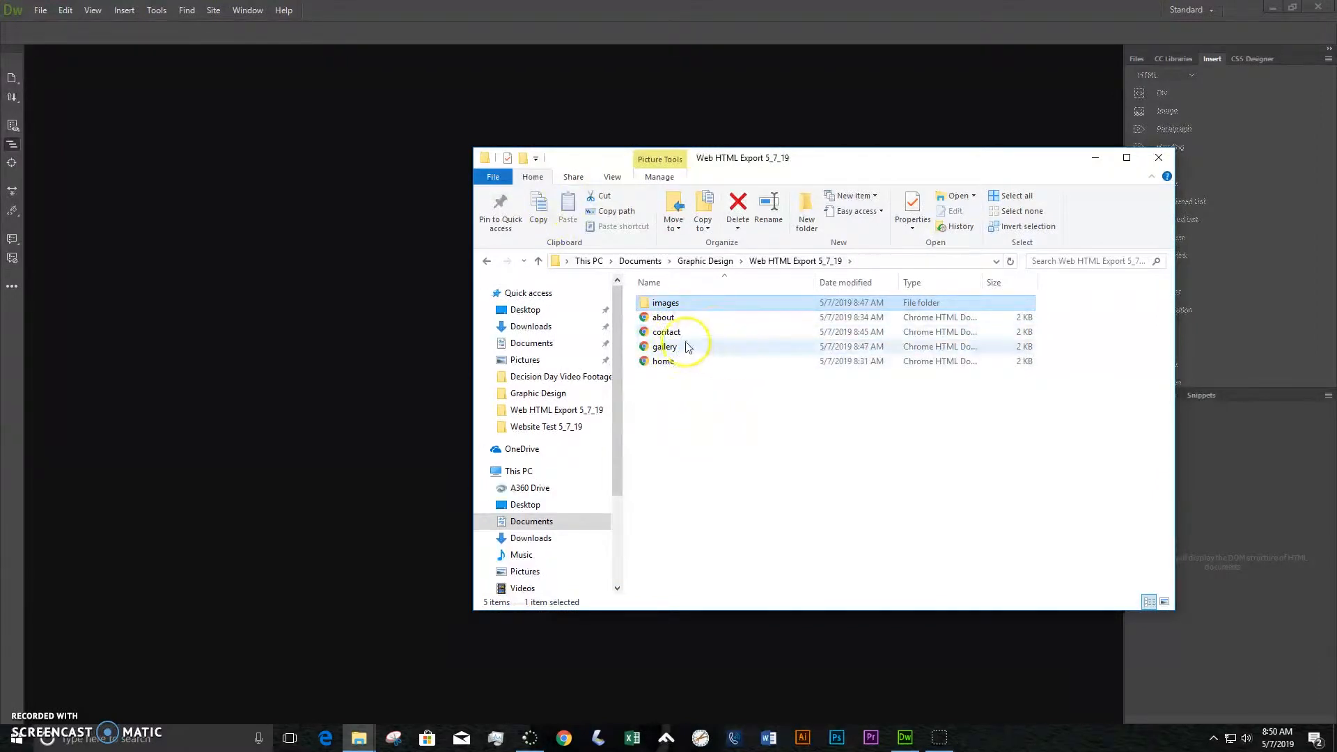
Step: Switch to Dreamweaver and open the home page file from the Web HTML Export 5_7_19 folder
click(279, 181)
click(41, 10)
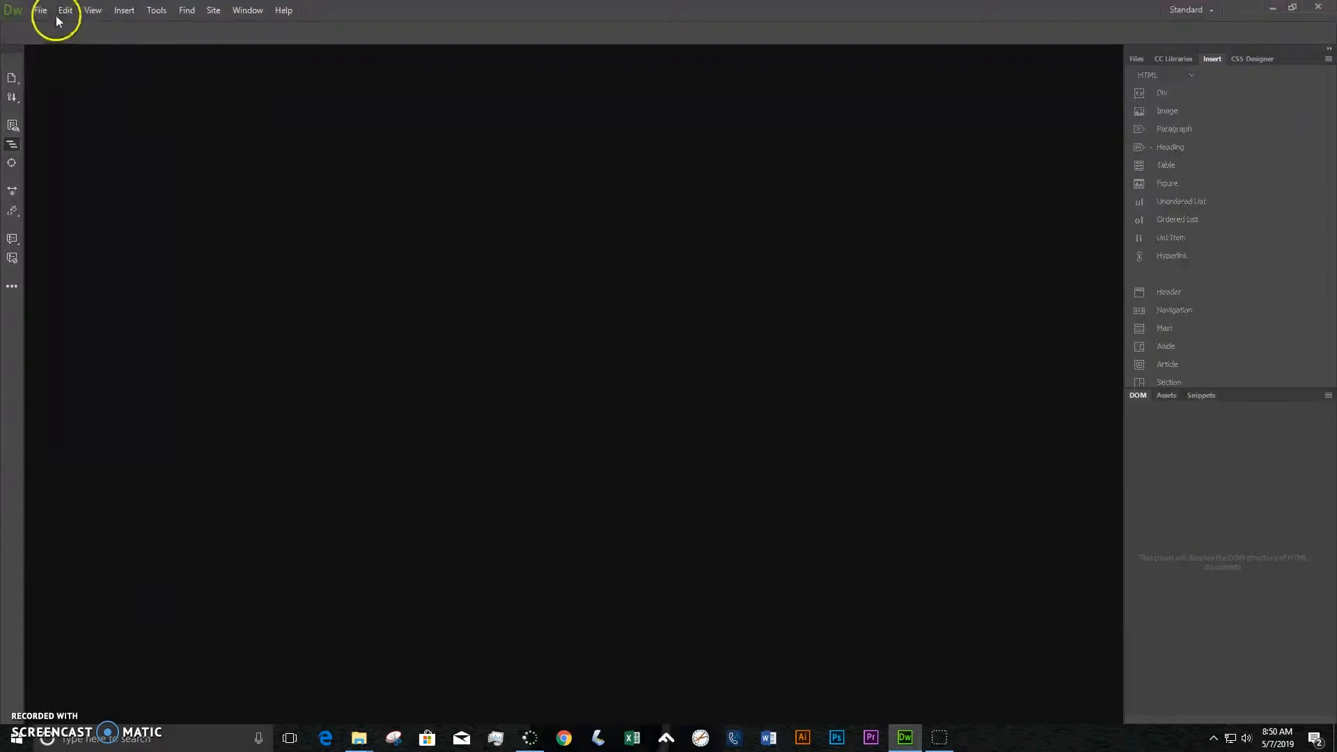
click(44, 40)
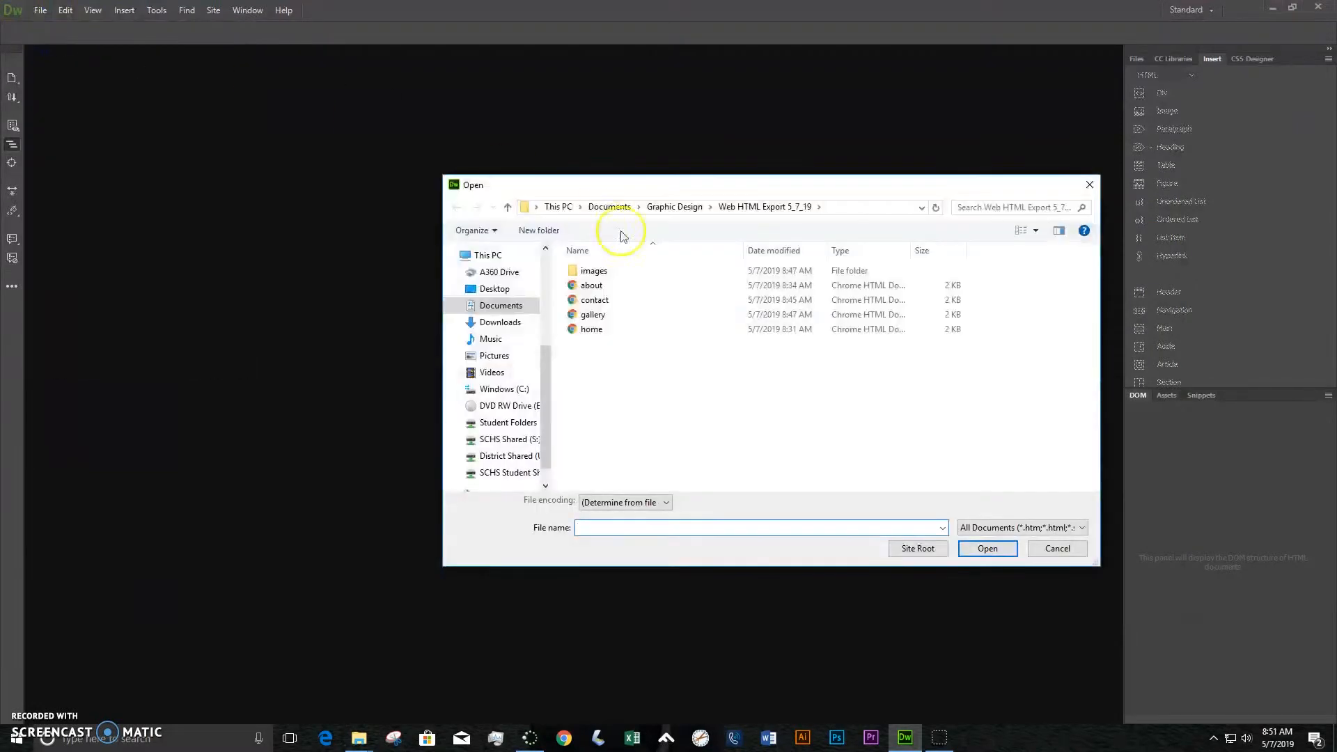
click(586, 330)
click(985, 549)
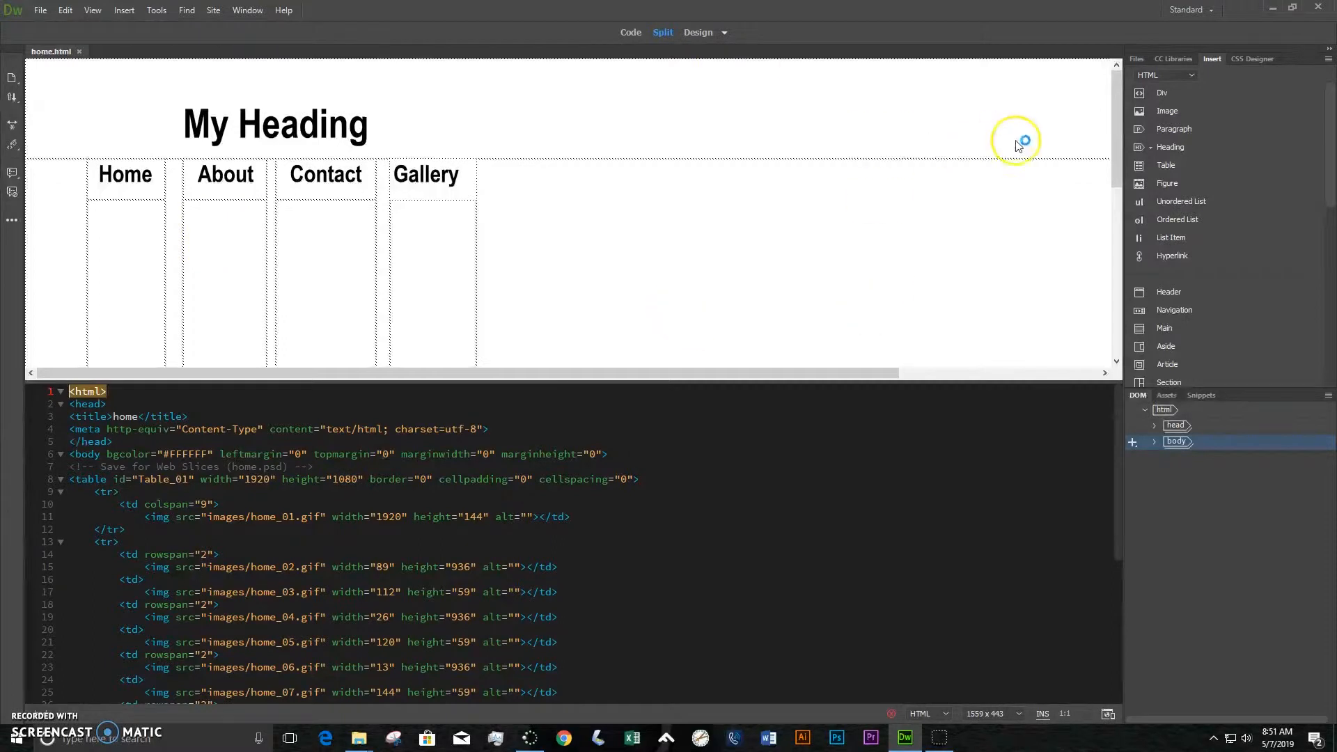
Step: Enlarge the design view and start a Rollover Image for the selected Home navigation image, keeping the name Image15
click(130, 177)
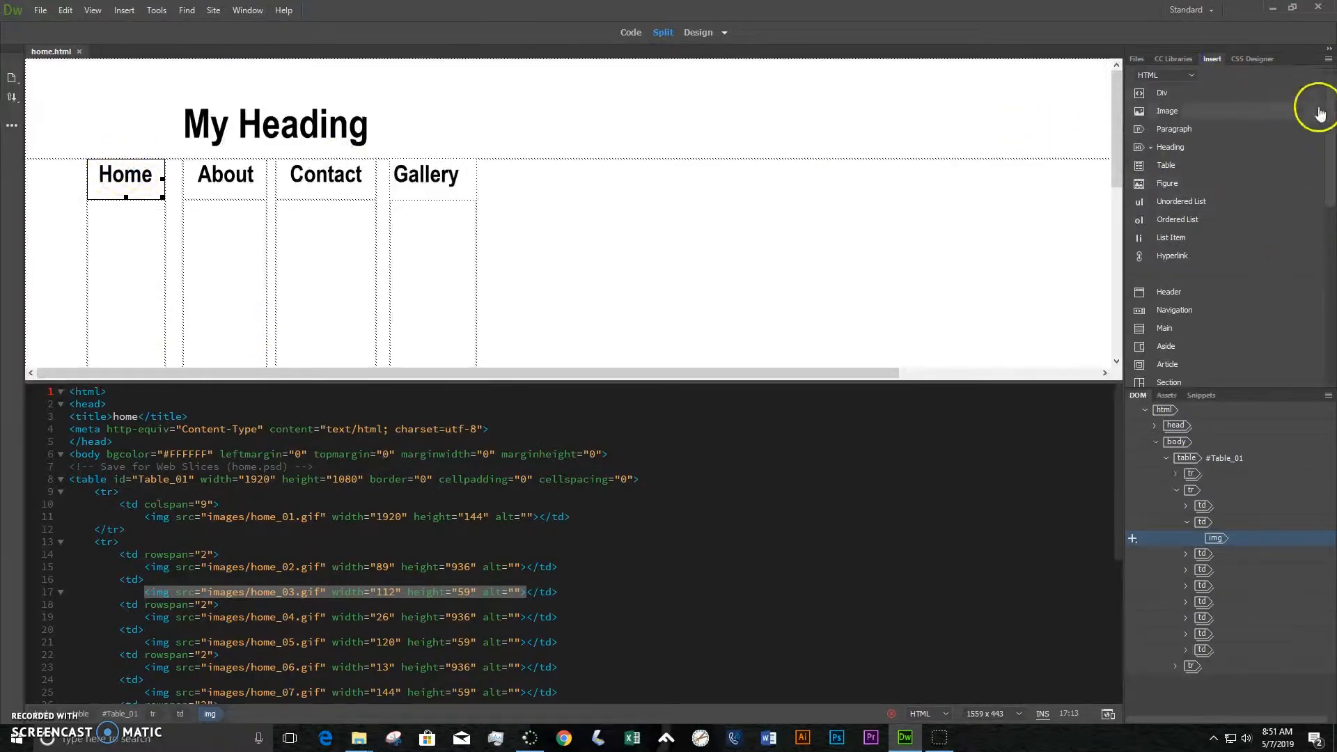
drag(1329, 115, 1332, 262)
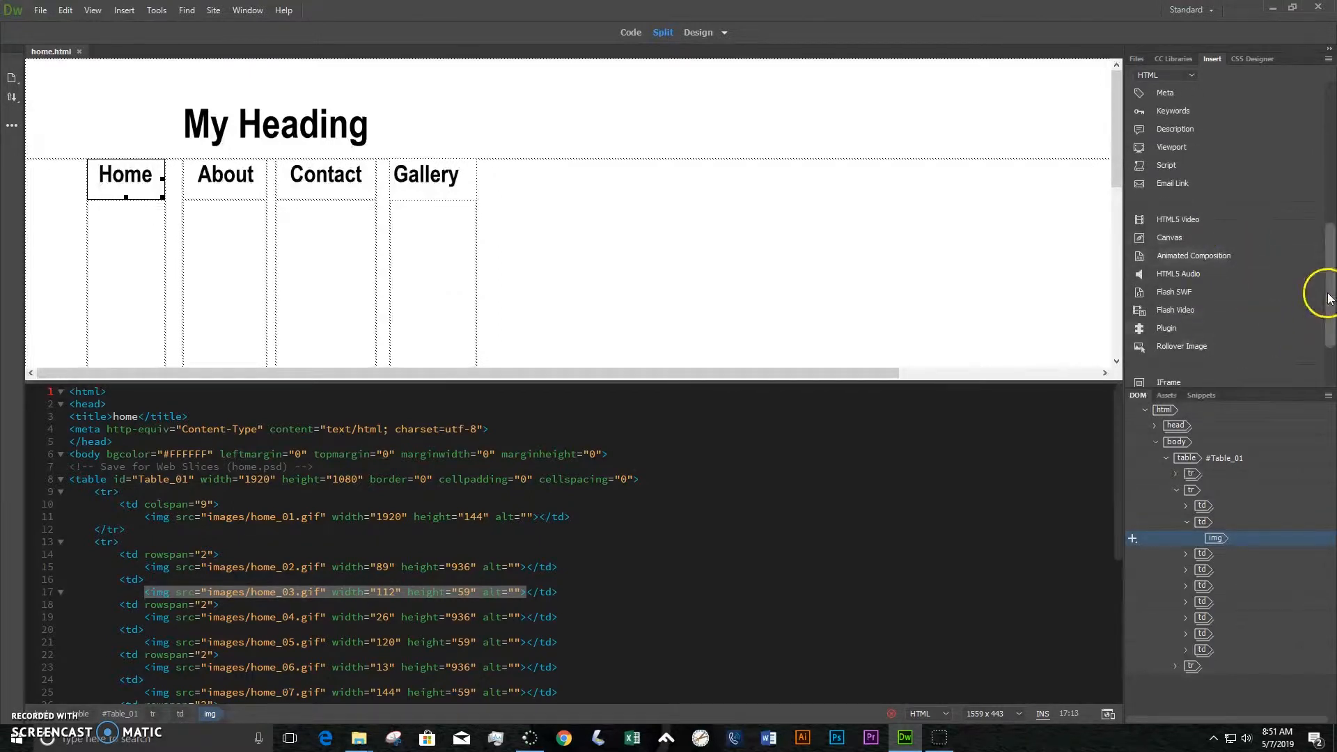
drag(669, 381, 669, 550)
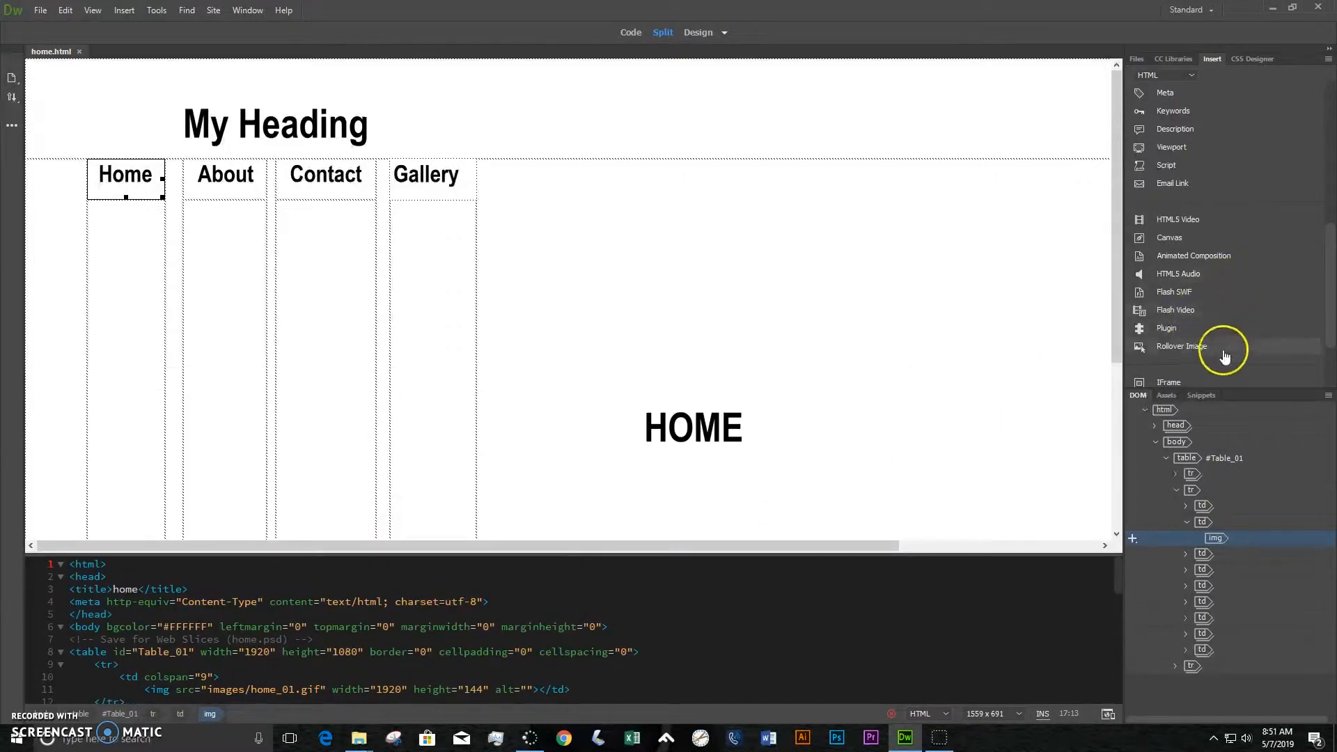
click(1192, 348)
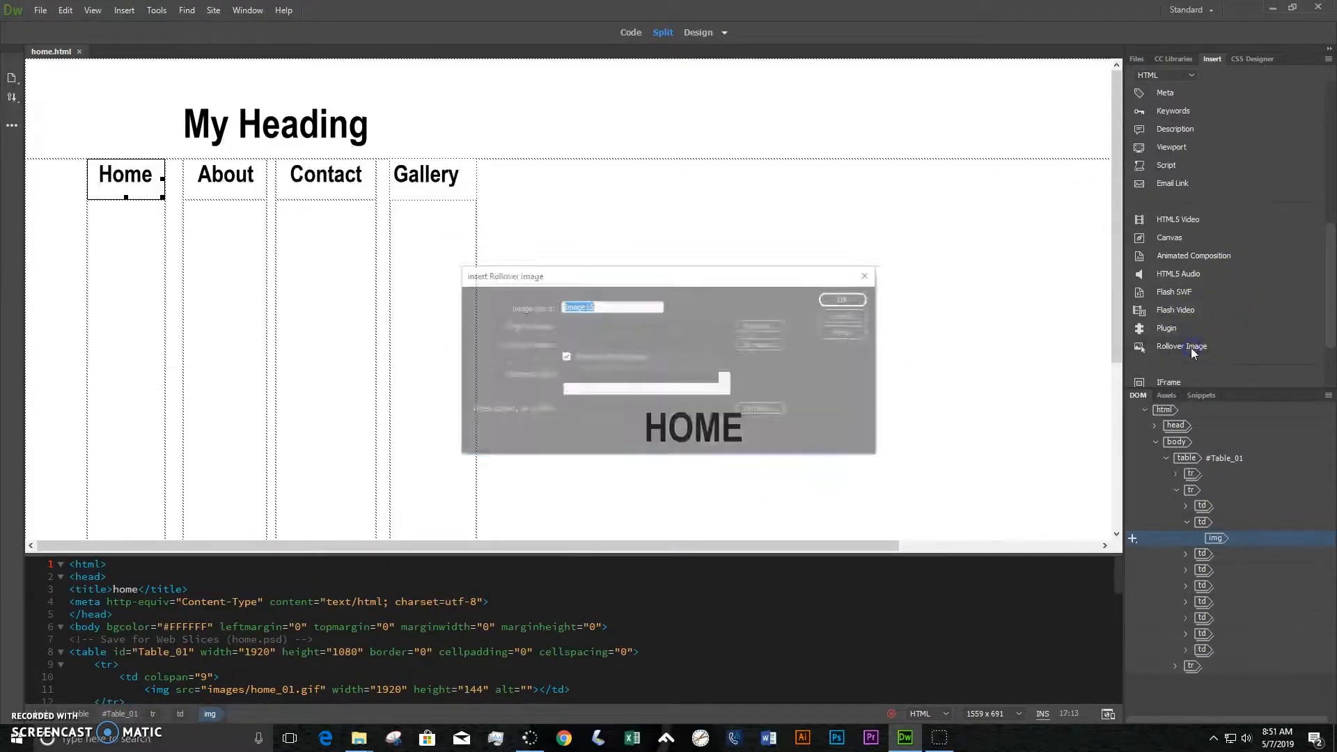
click(614, 300)
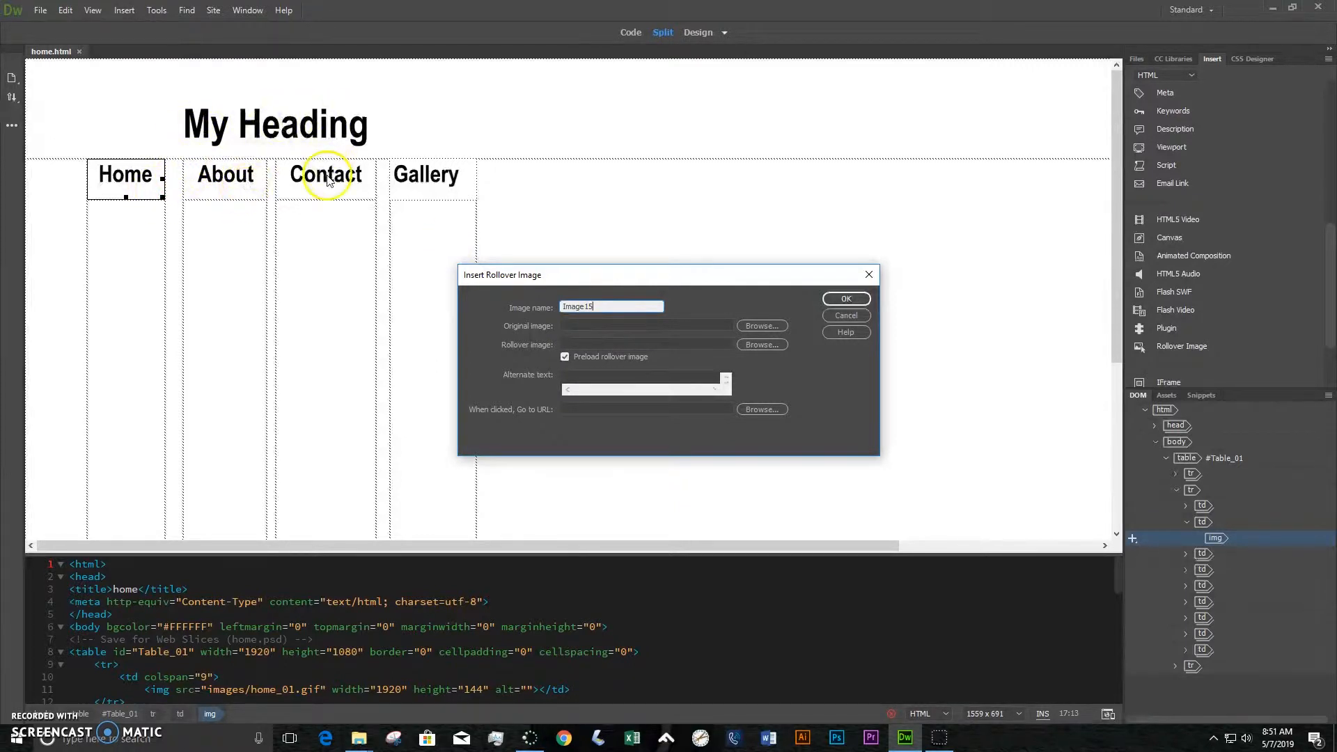
click(613, 307)
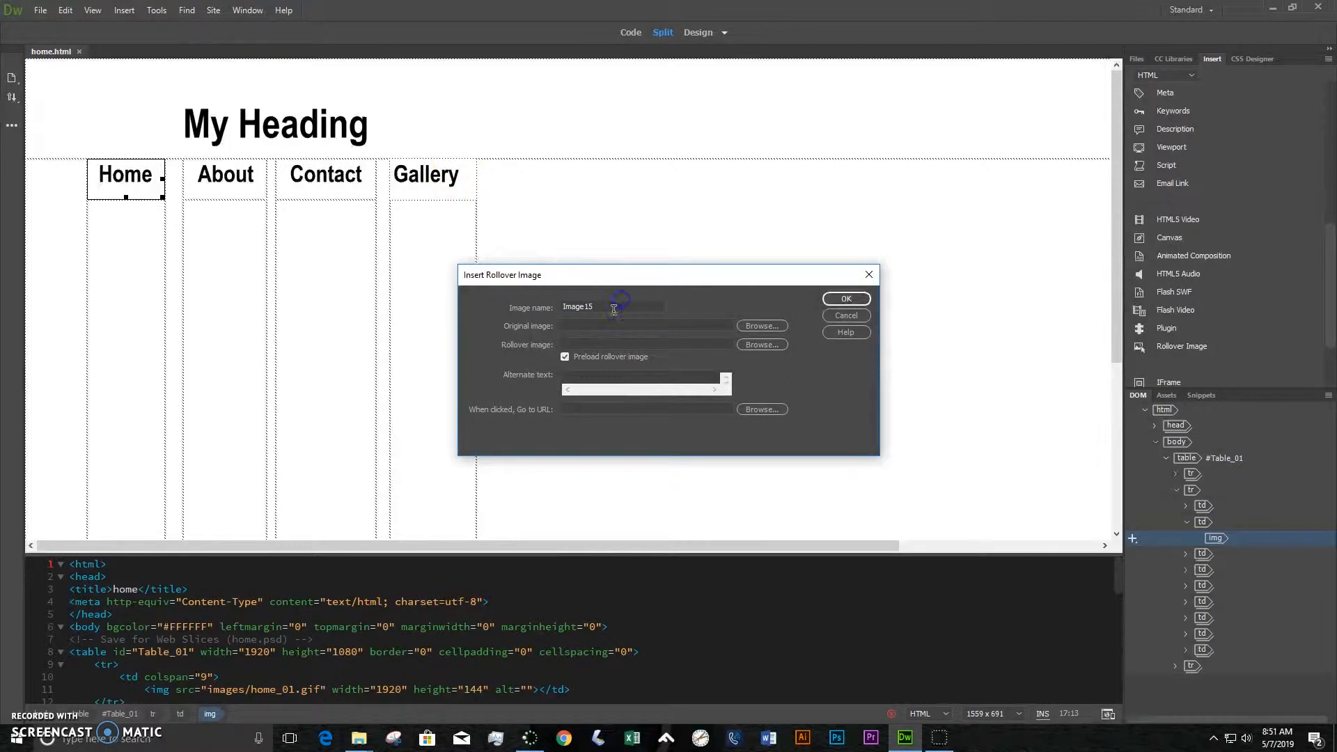
click(613, 309)
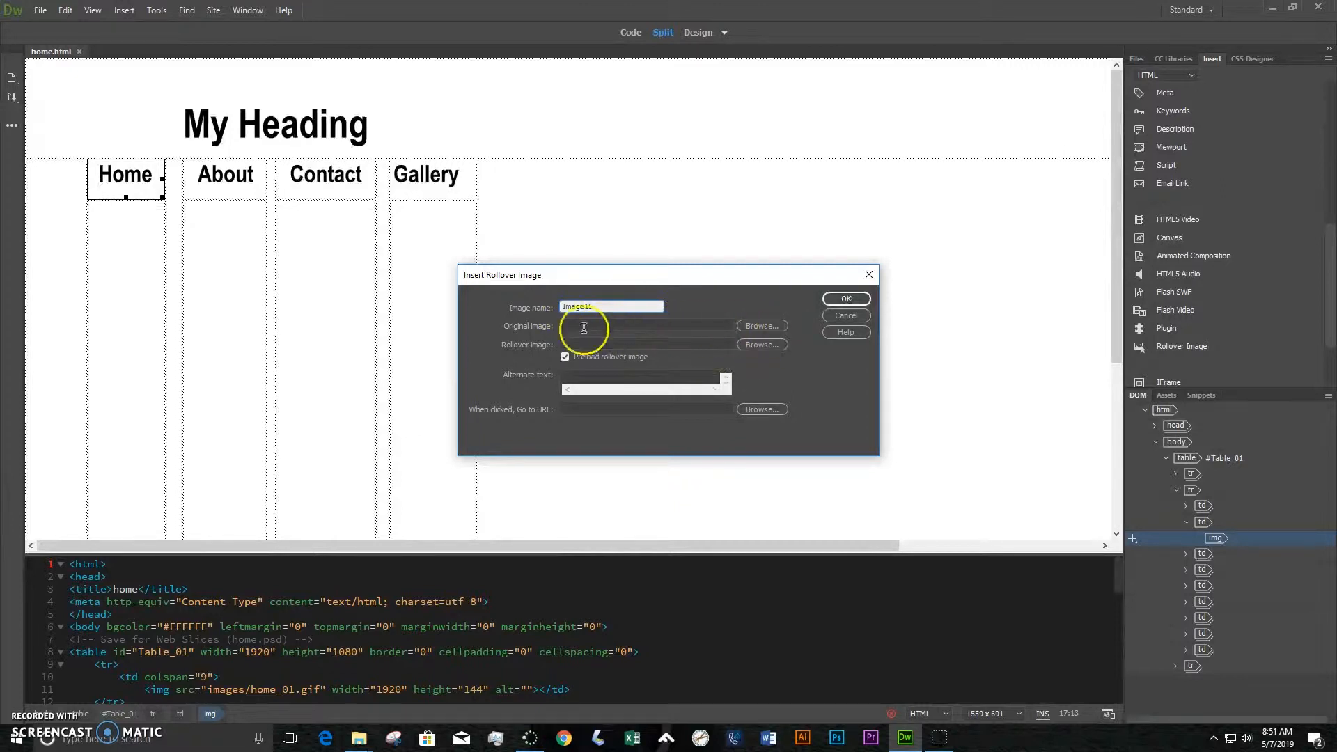
Step: Set the rollover's original image to home_03.gif from the images folder
click(530, 329)
click(754, 327)
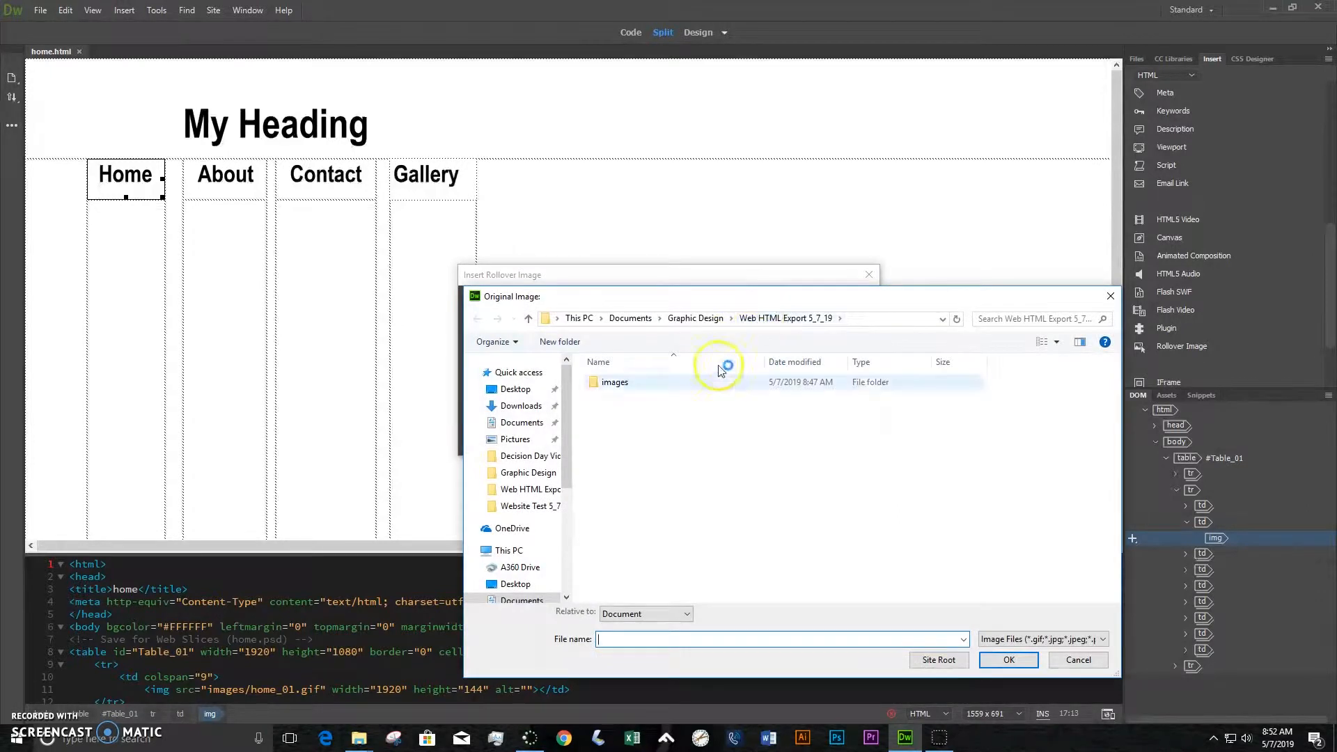
drag(756, 296, 739, 169)
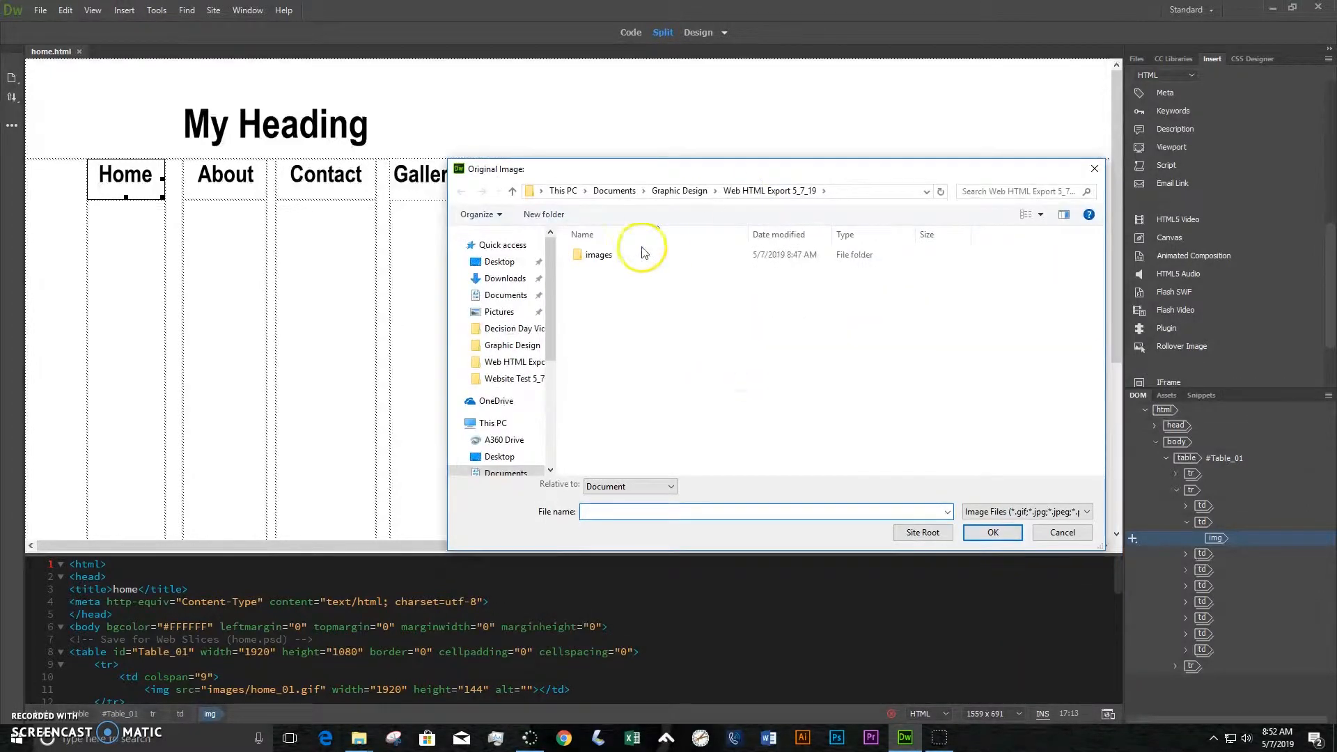
double_click(600, 255)
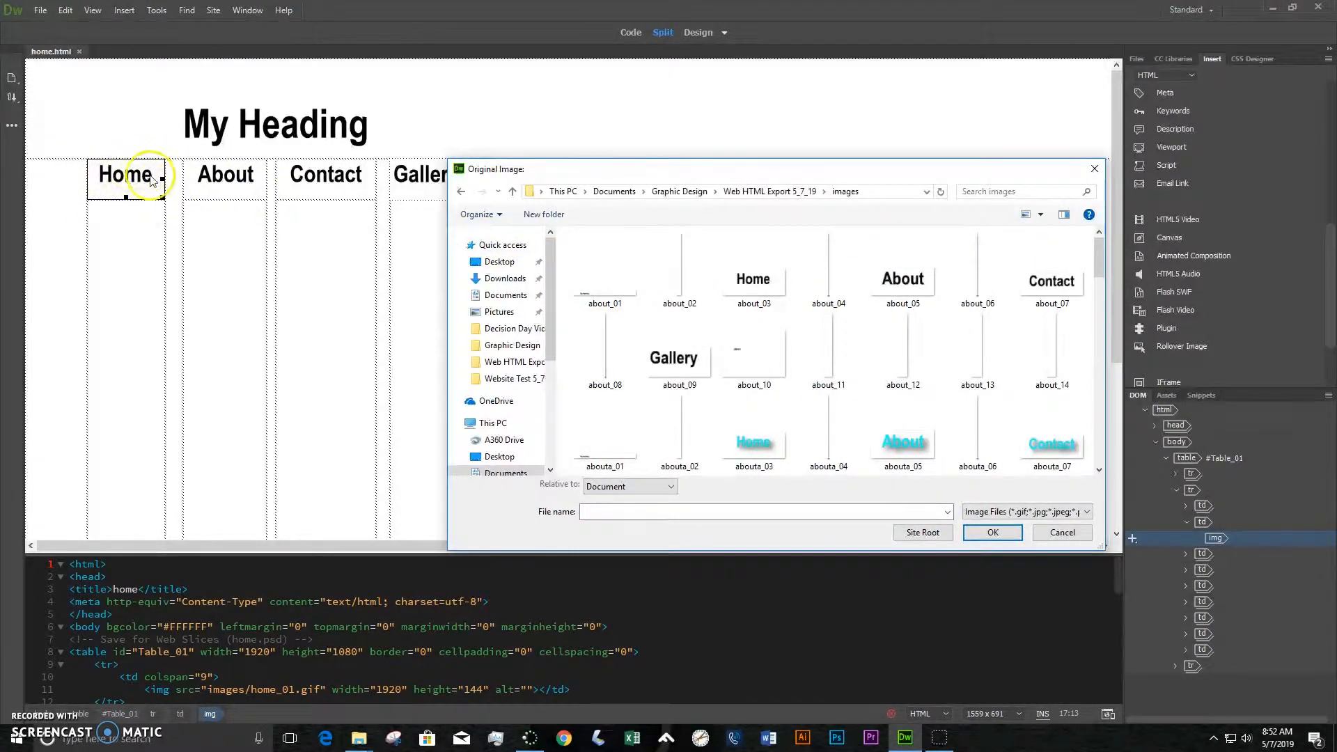
click(748, 284)
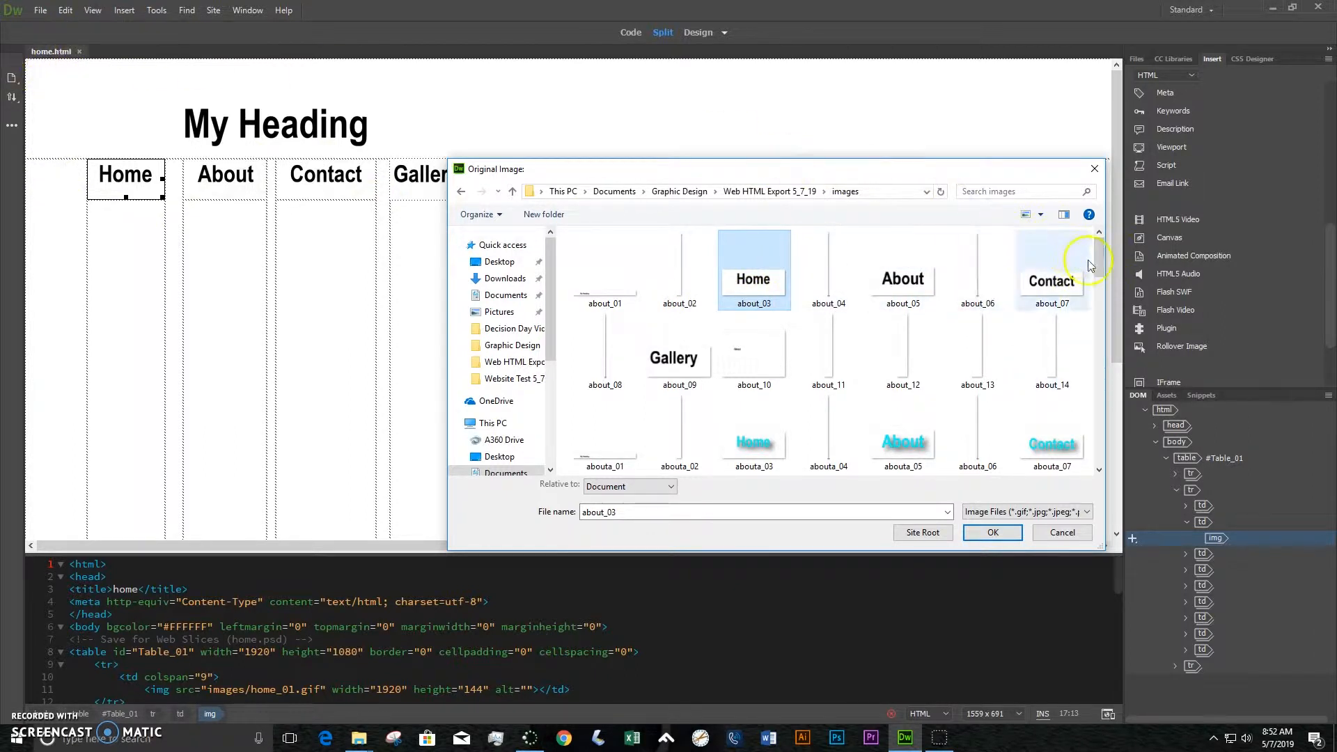
drag(1098, 267, 1096, 426)
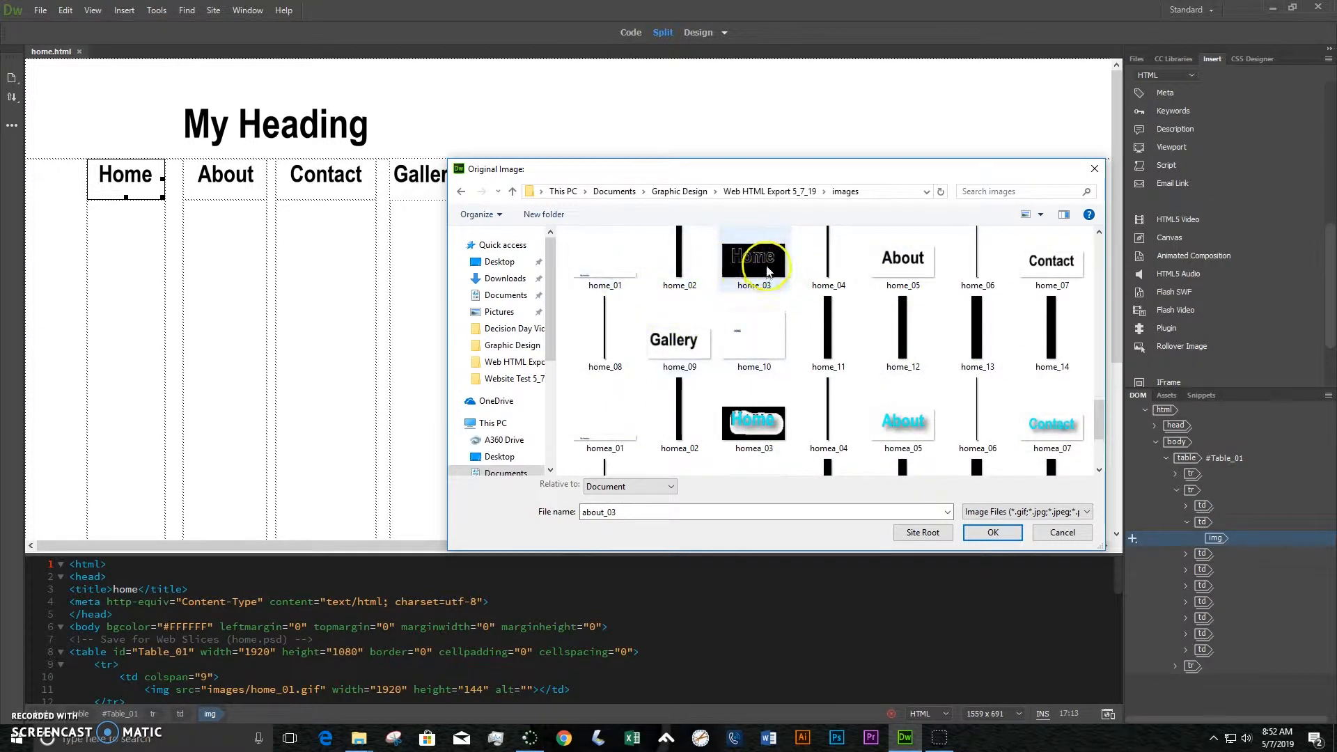
click(766, 271)
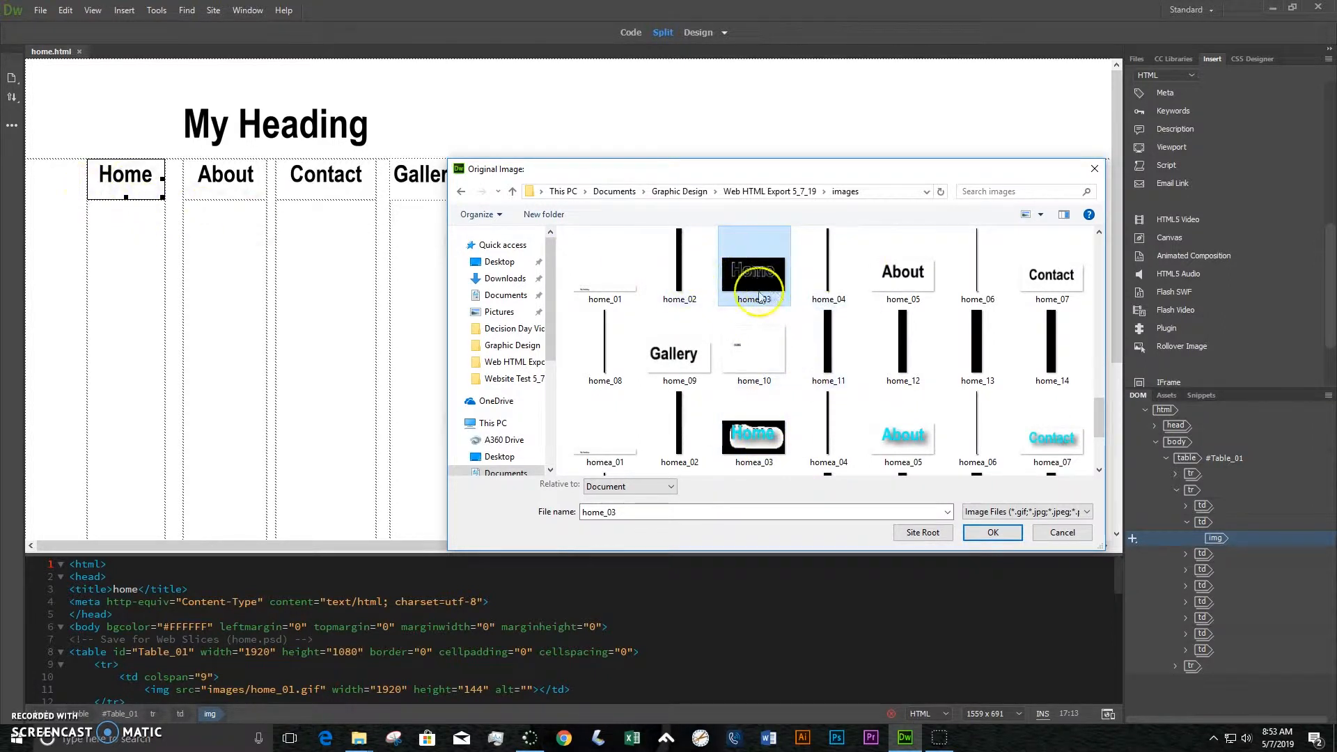
double_click(746, 272)
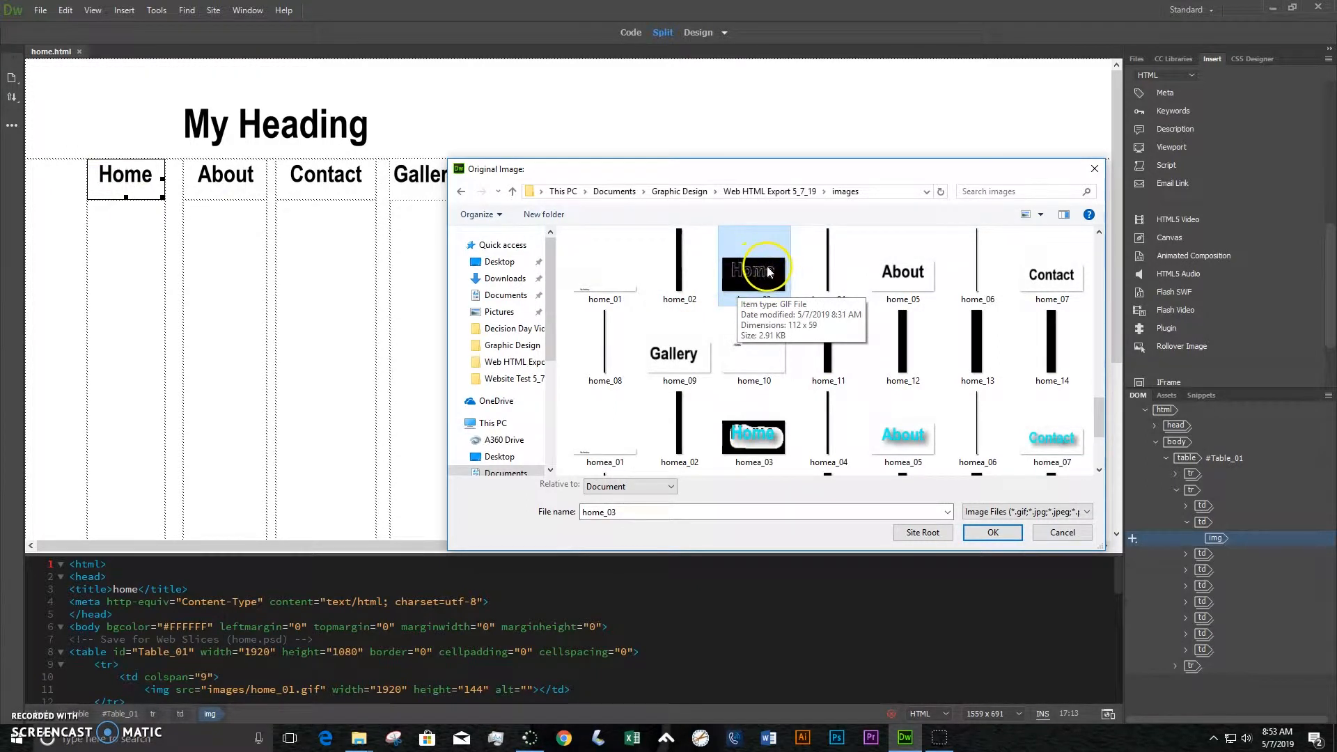
click(994, 532)
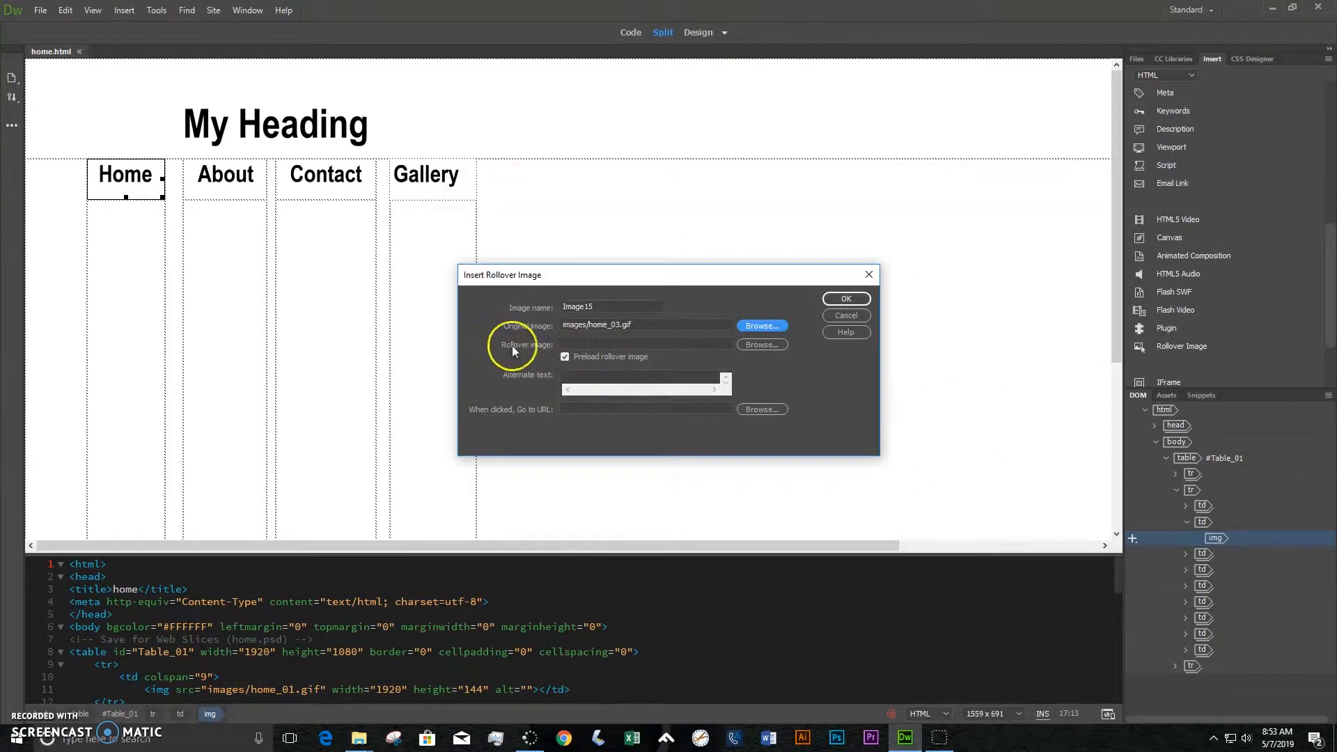
click(618, 326)
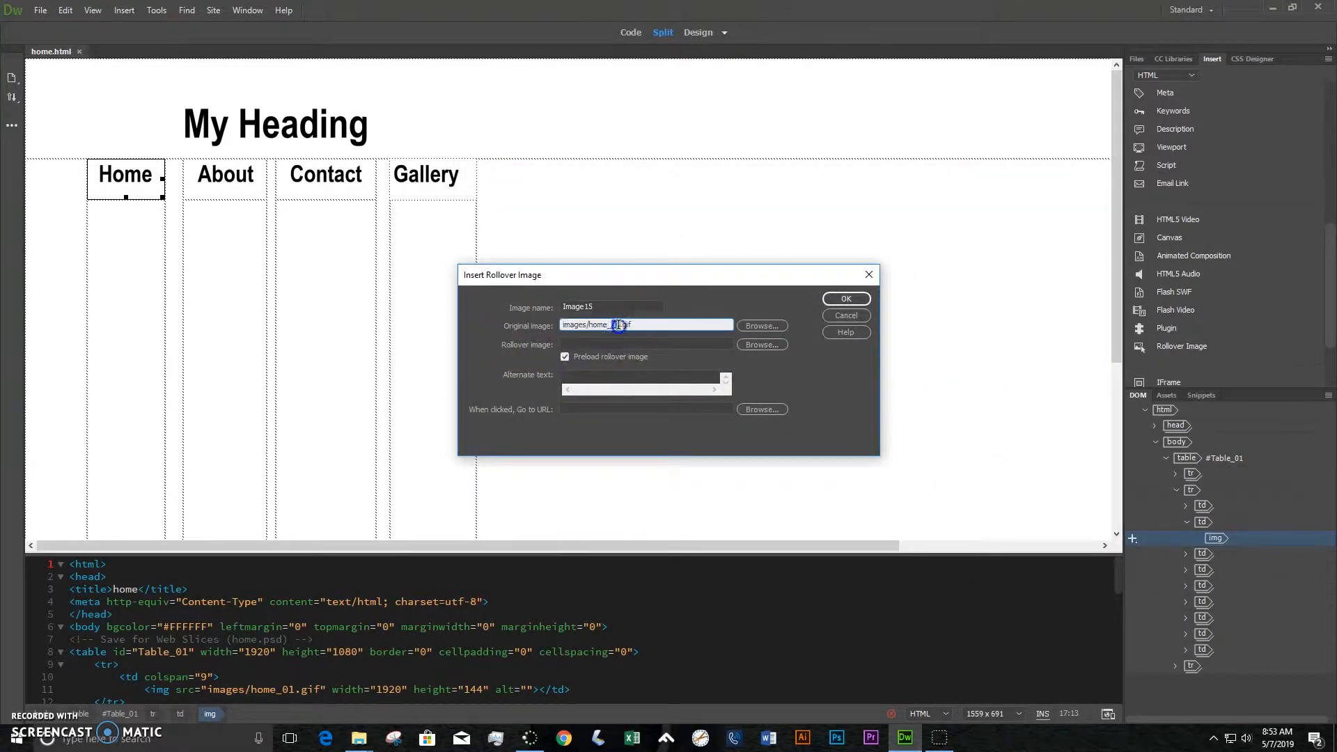
Step: Set the rollover image to homea_03.gif, the blue Home button in the images folder
click(756, 352)
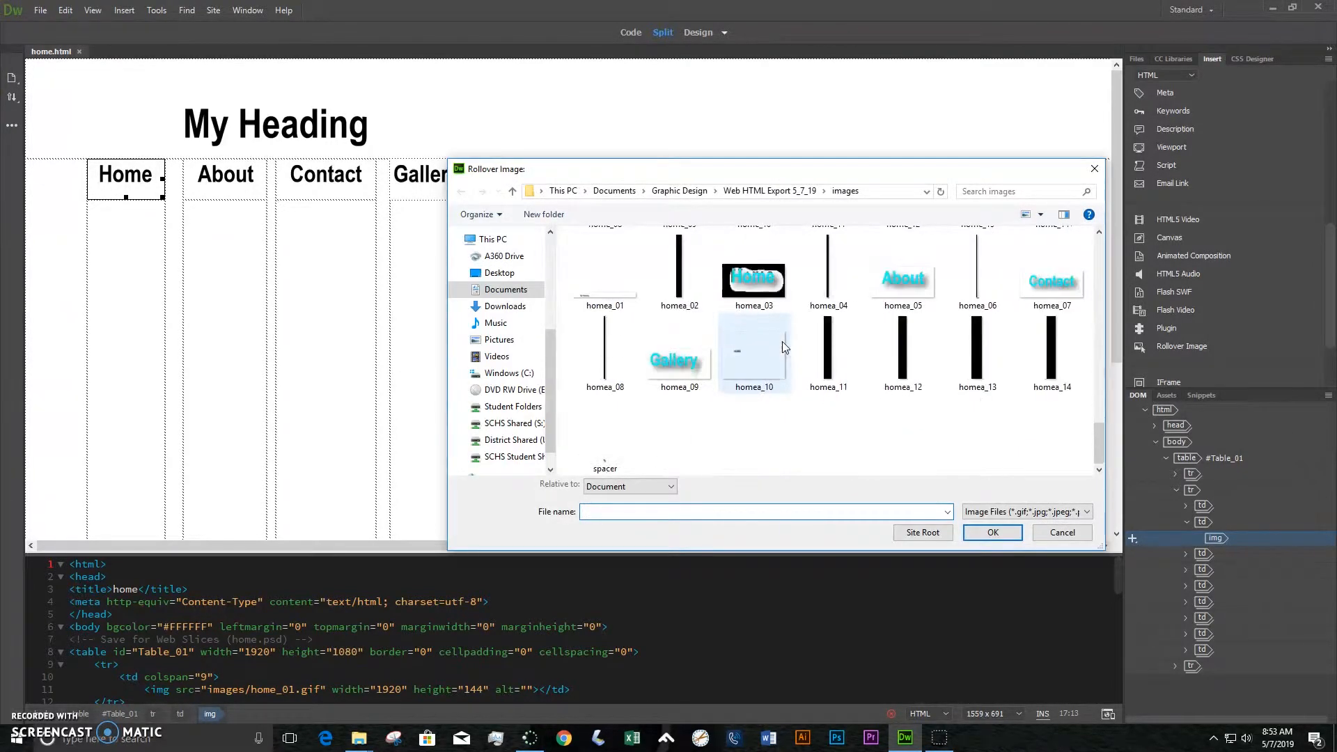
scroll(782, 341, down, 2)
click(758, 277)
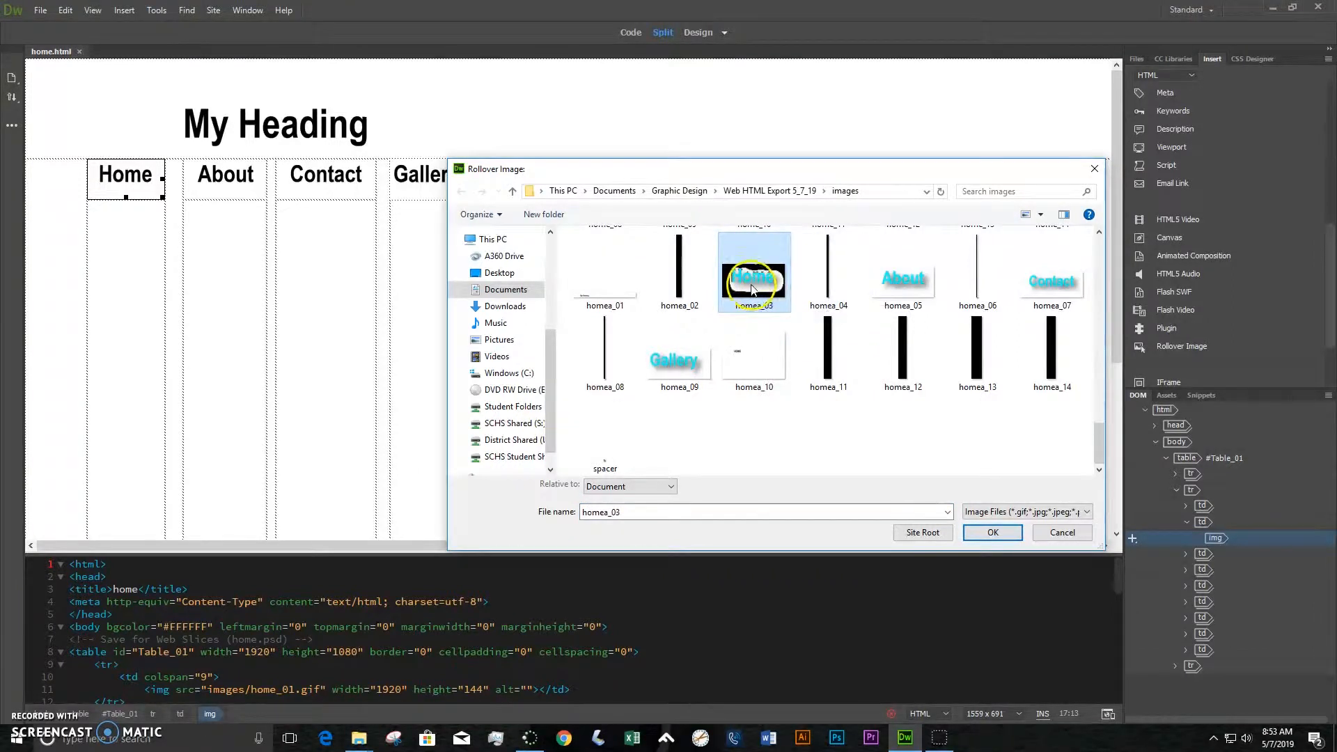
click(1006, 540)
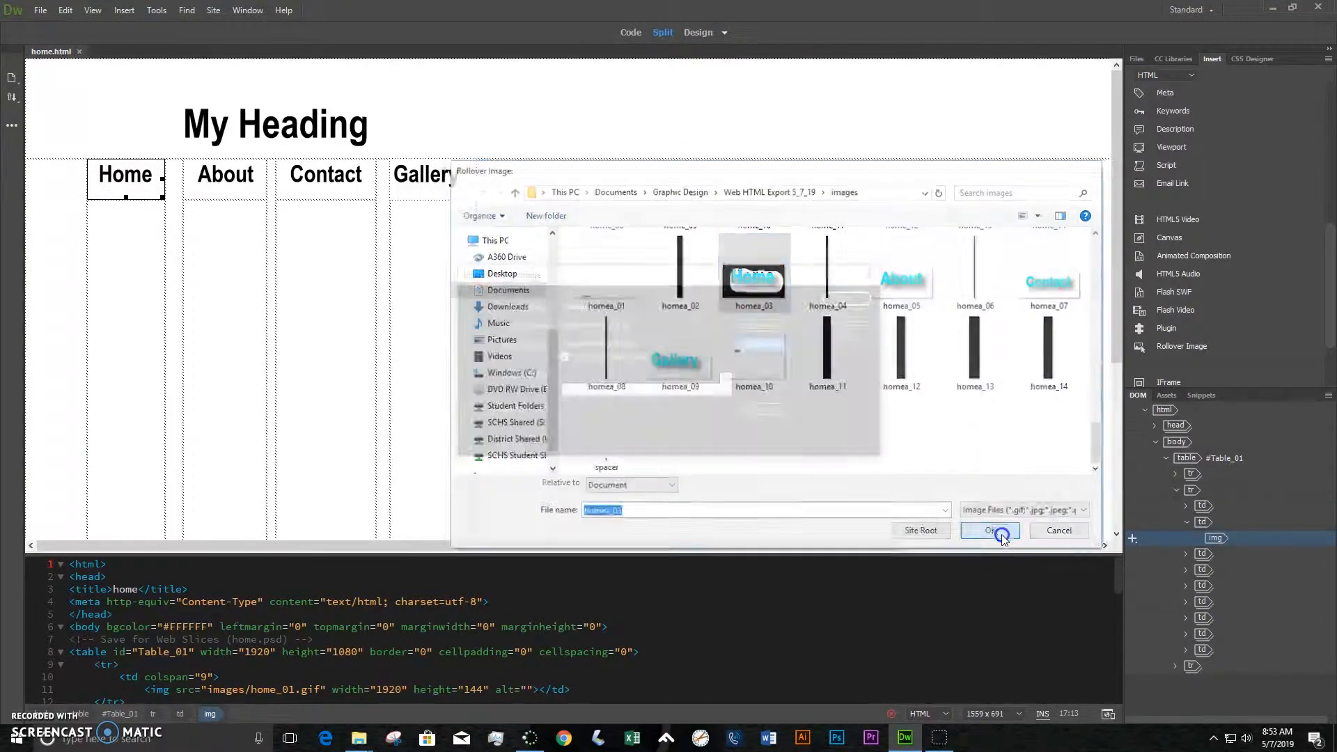
Step: Link the rollover to home.html and insert it into the page
click(649, 411)
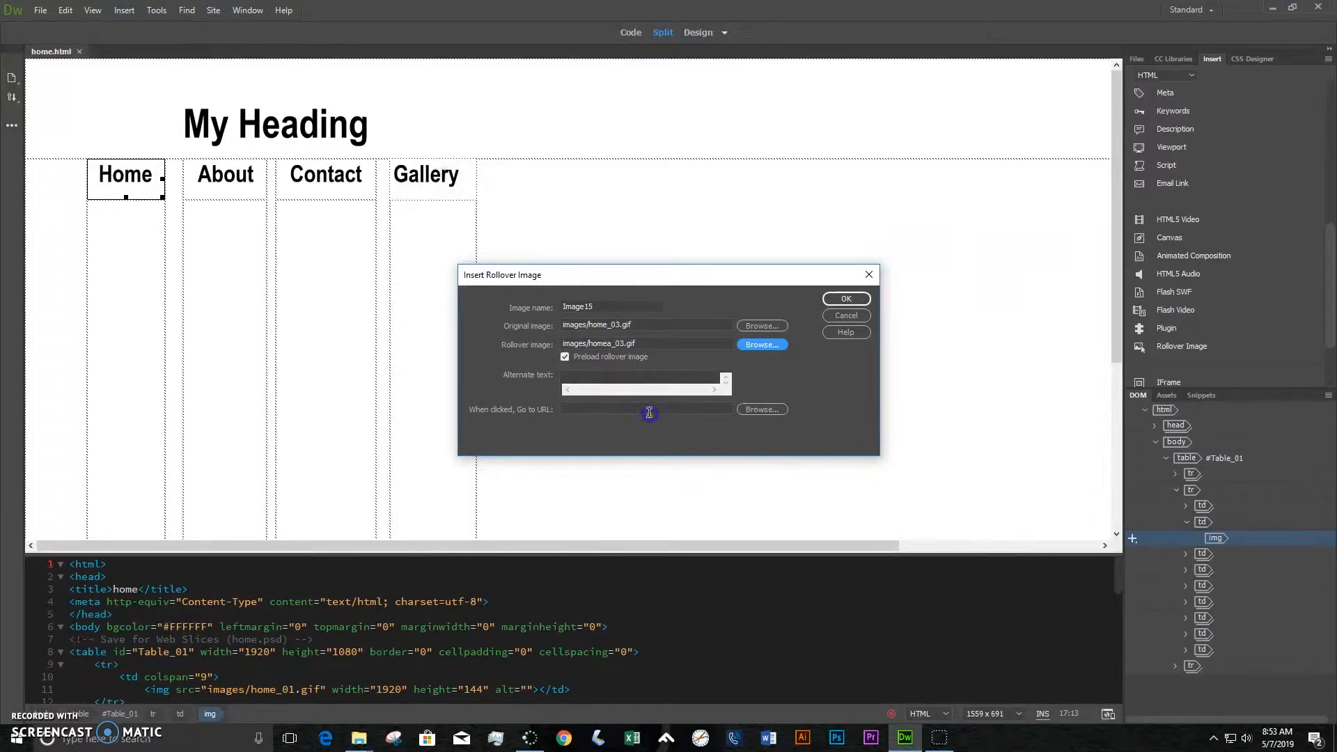
click(761, 409)
click(598, 314)
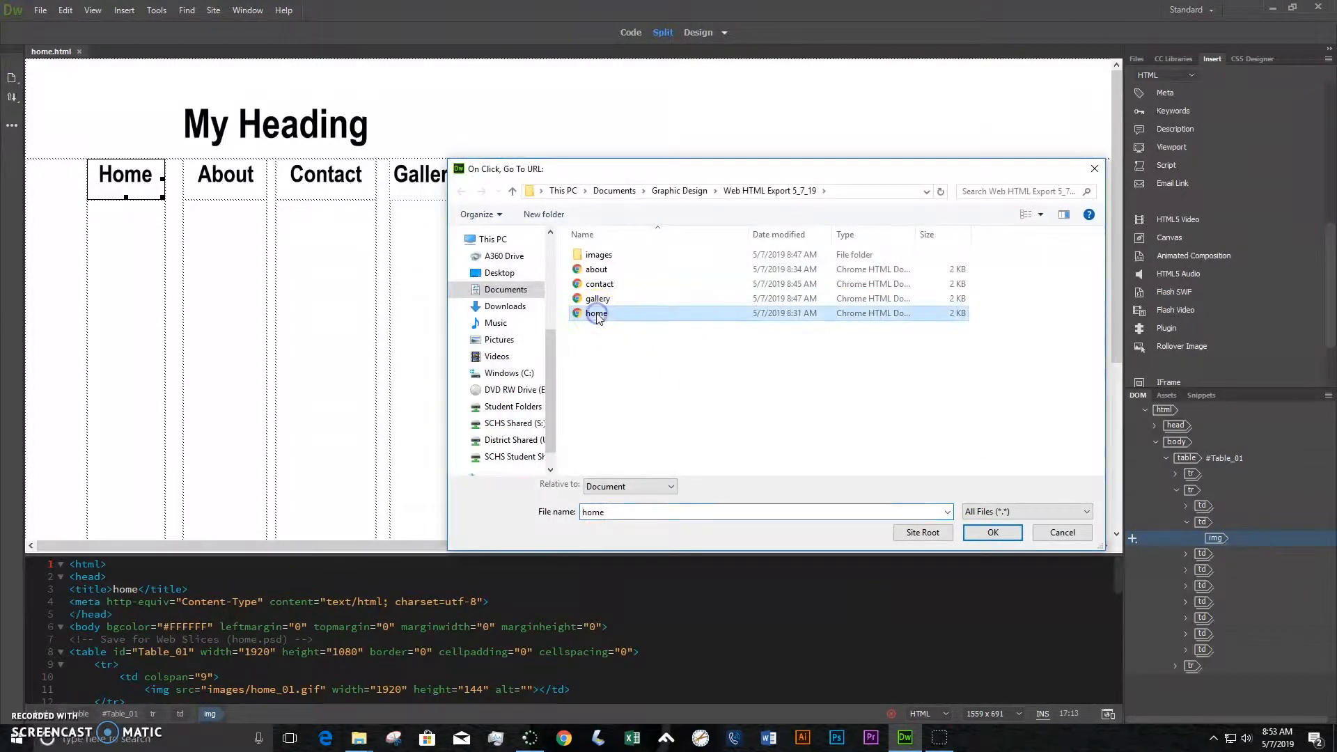
click(598, 315)
double_click(597, 314)
click(618, 408)
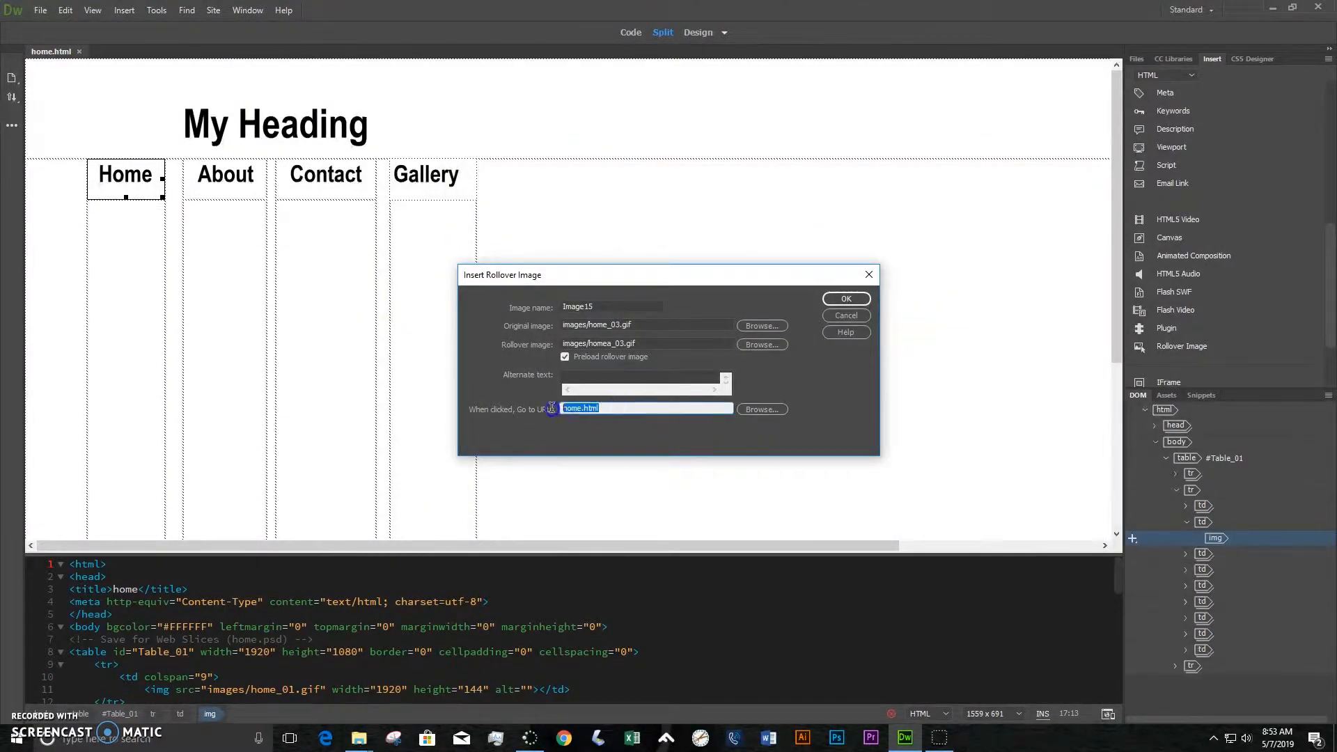
click(844, 299)
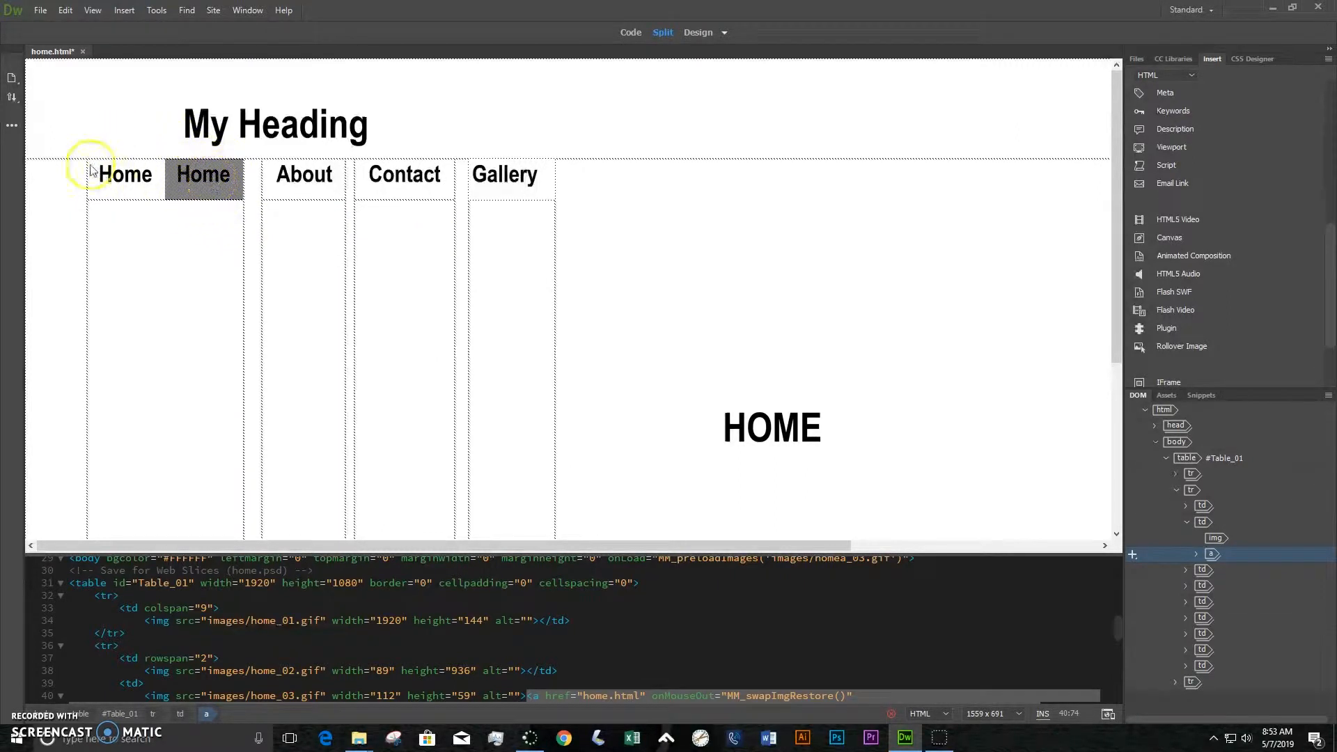
Step: Delete the original static Home image beside the new rollover in the navigation row
click(122, 188)
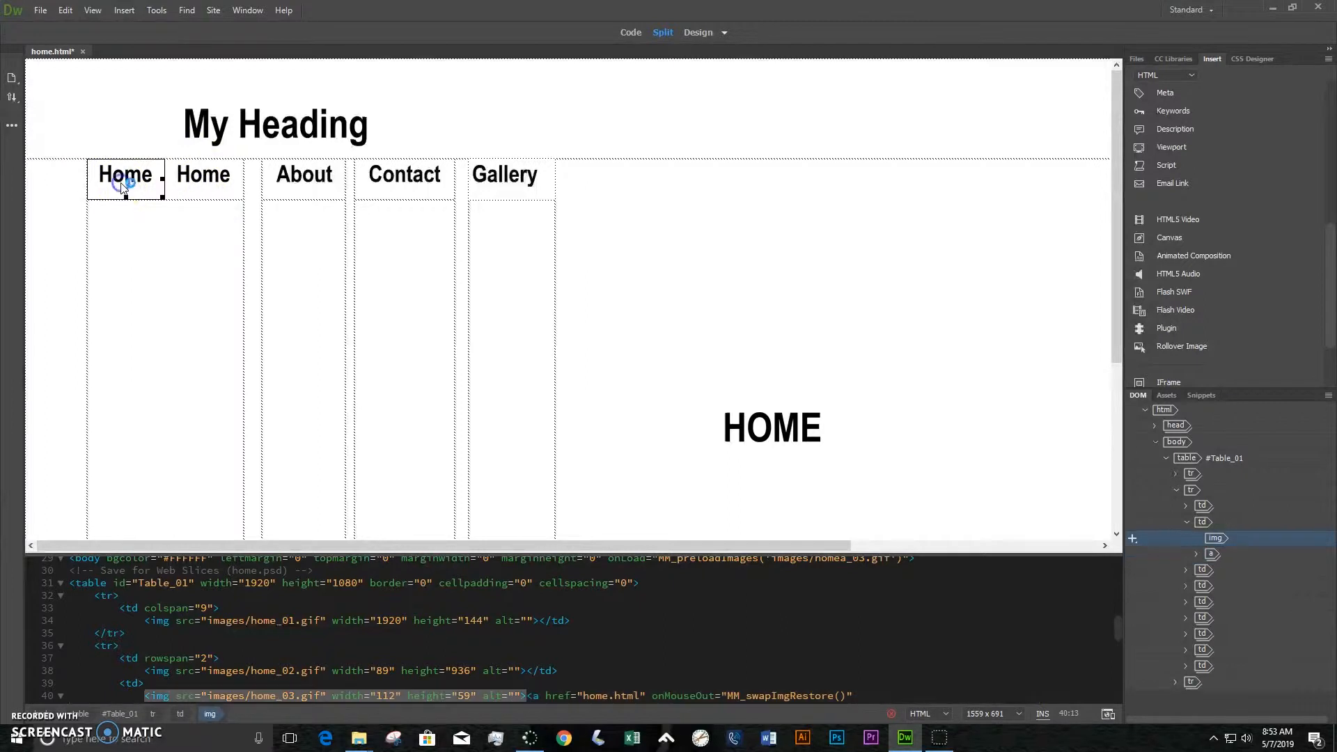
key(Delete)
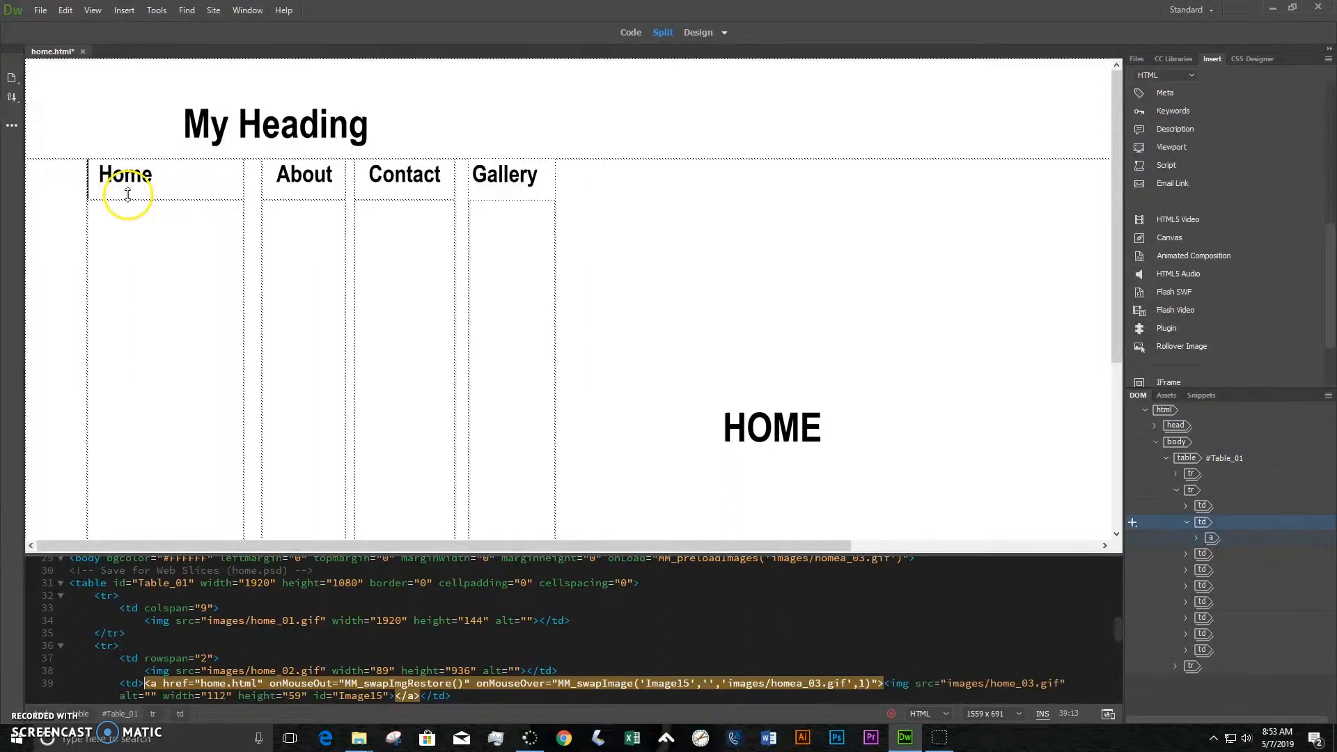
click(788, 123)
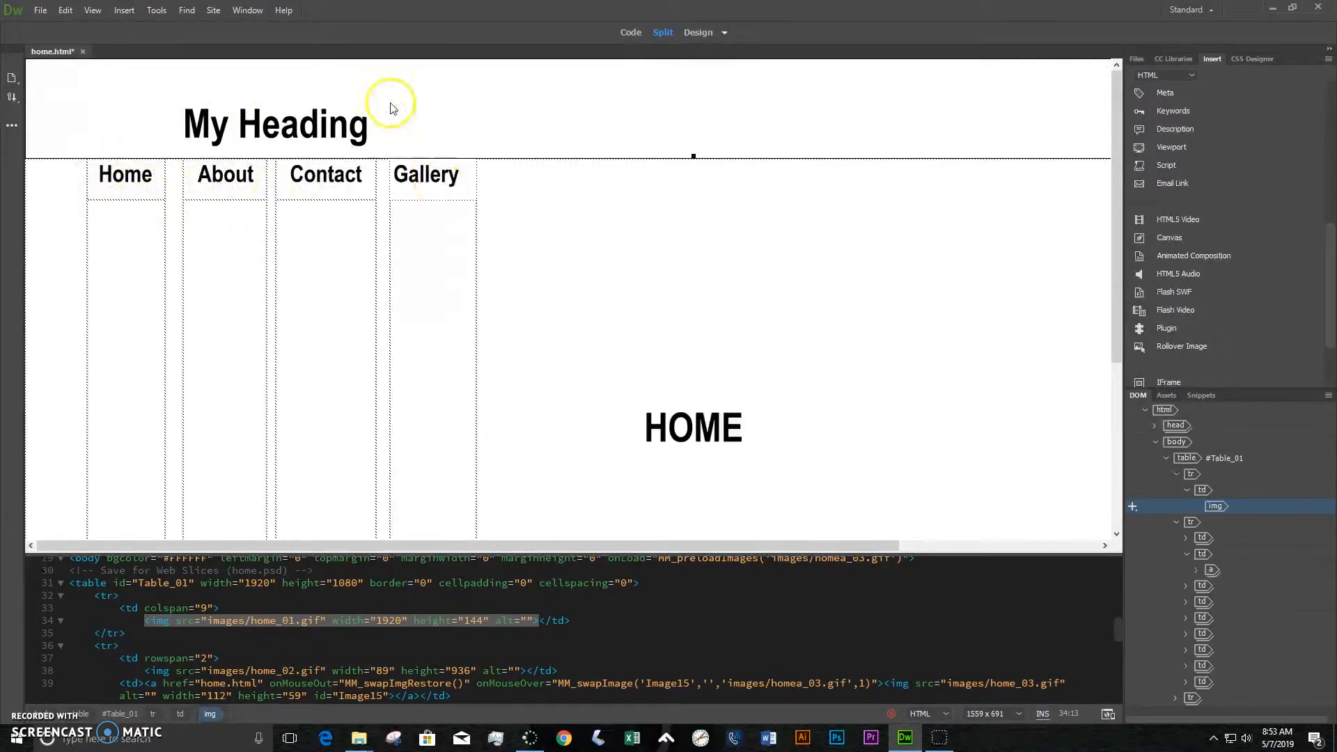
Step: Save the changes to home.html
click(91, 12)
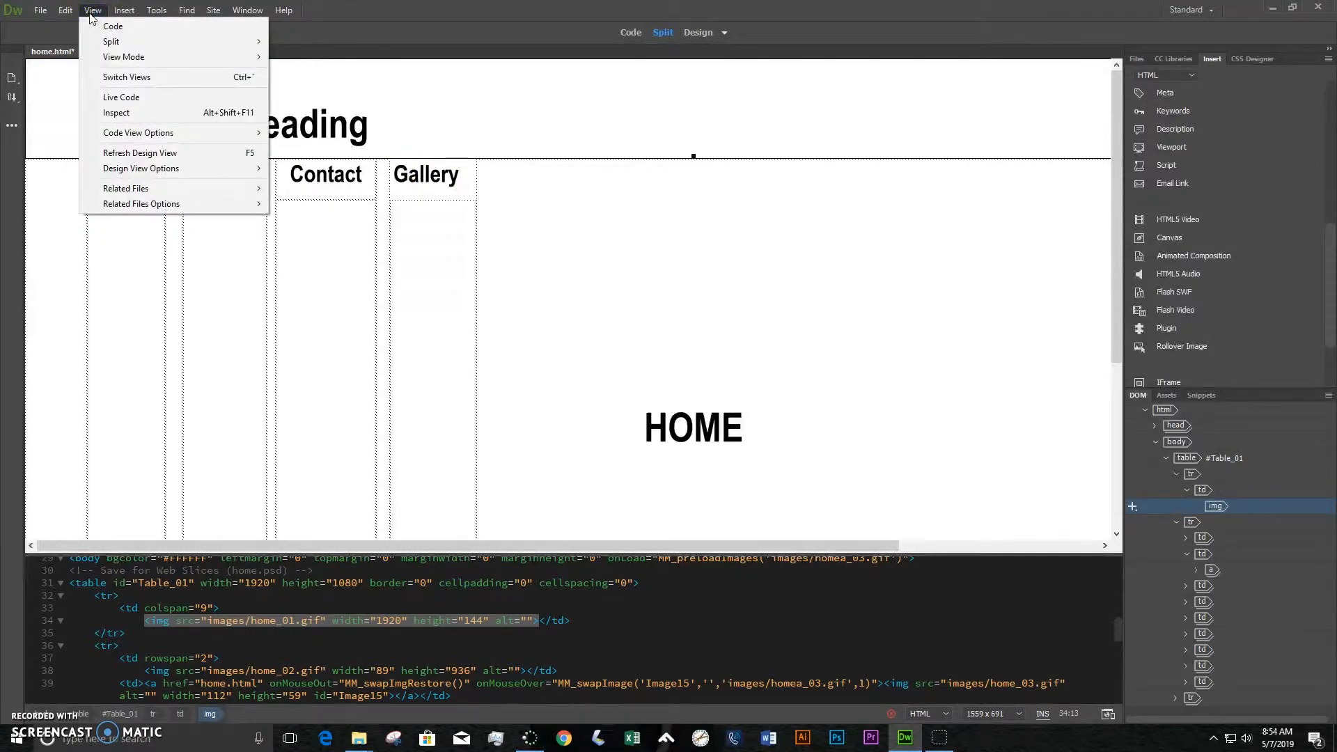
click(80, 13)
click(44, 10)
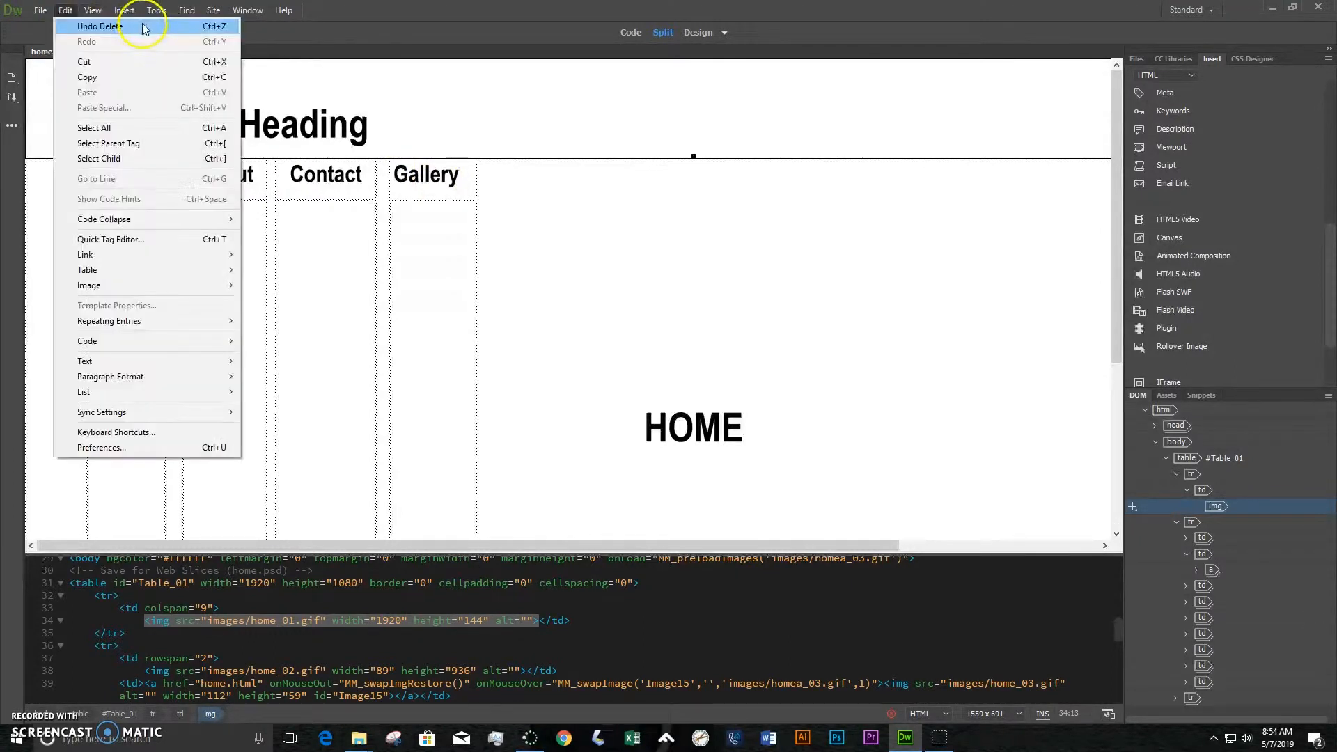
click(75, 109)
Step: Preview the Home button rollover in Live view and return the page to Design view
click(95, 11)
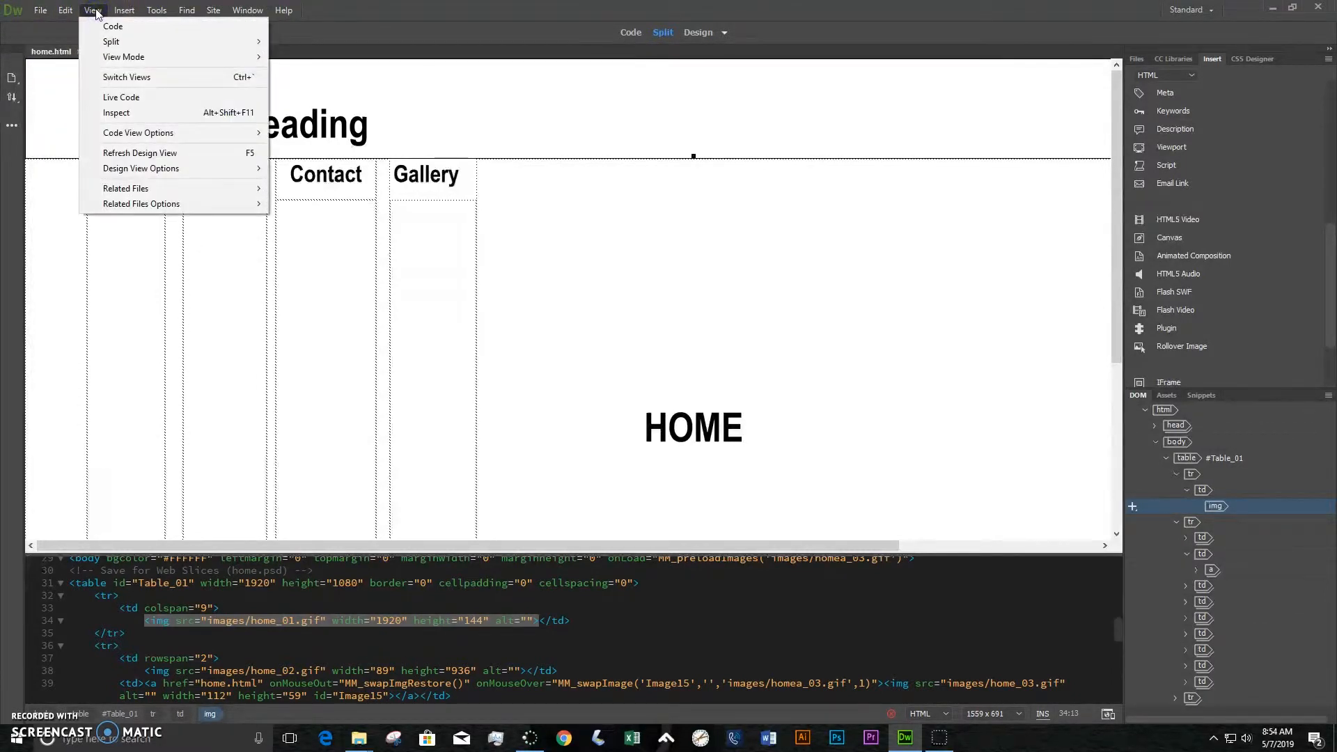
click(132, 99)
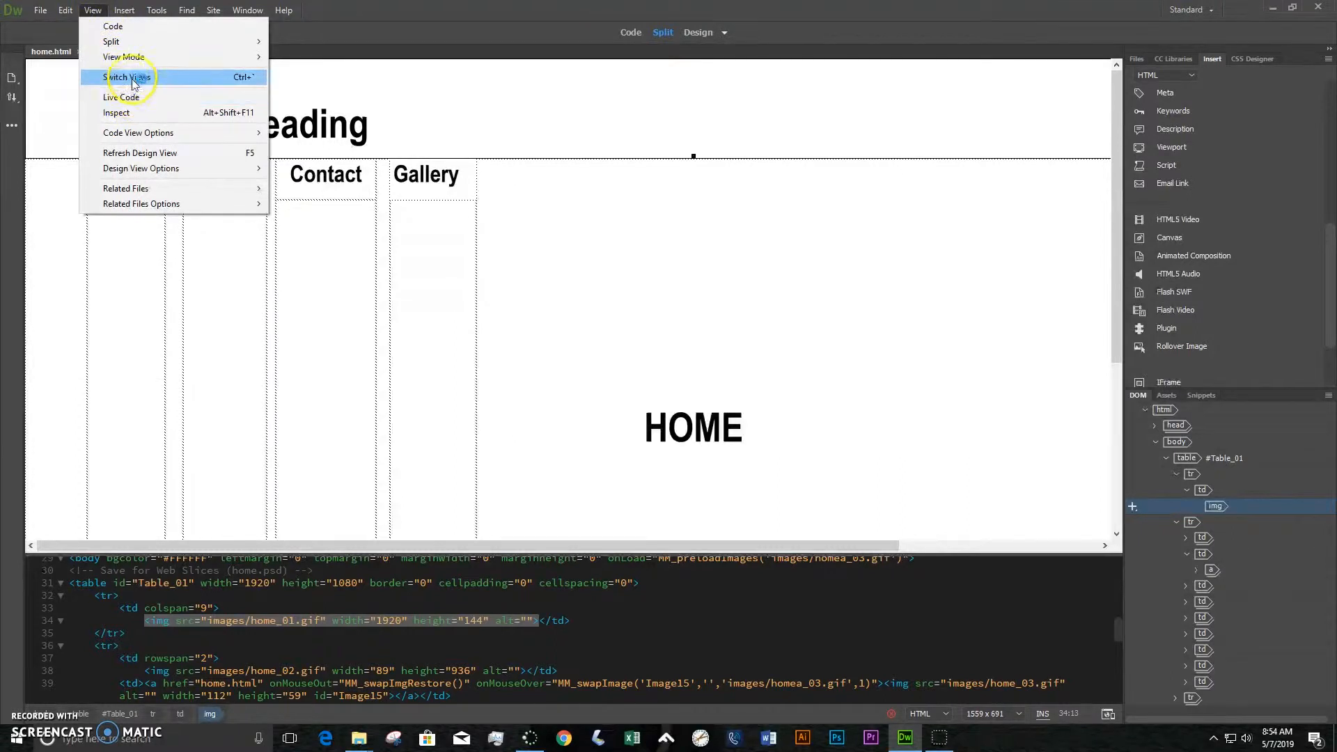
mouse_move(135, 62)
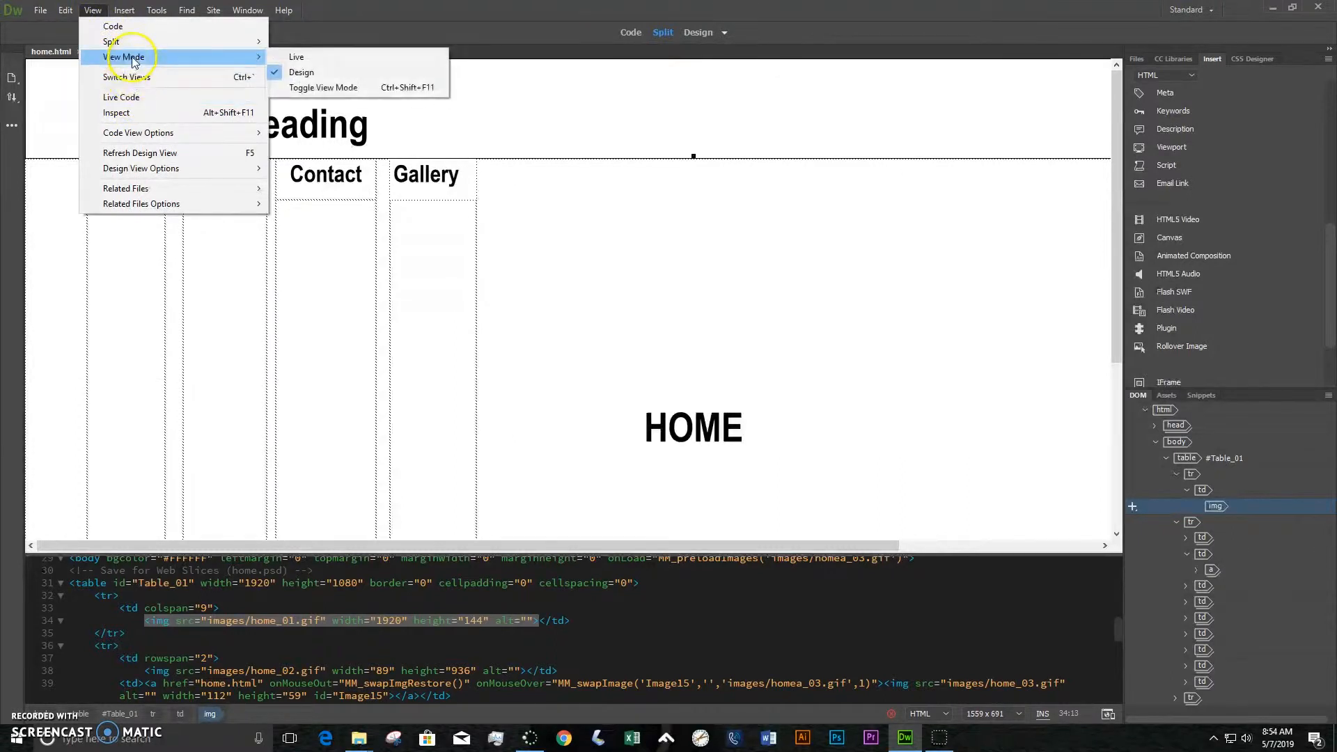
click(296, 57)
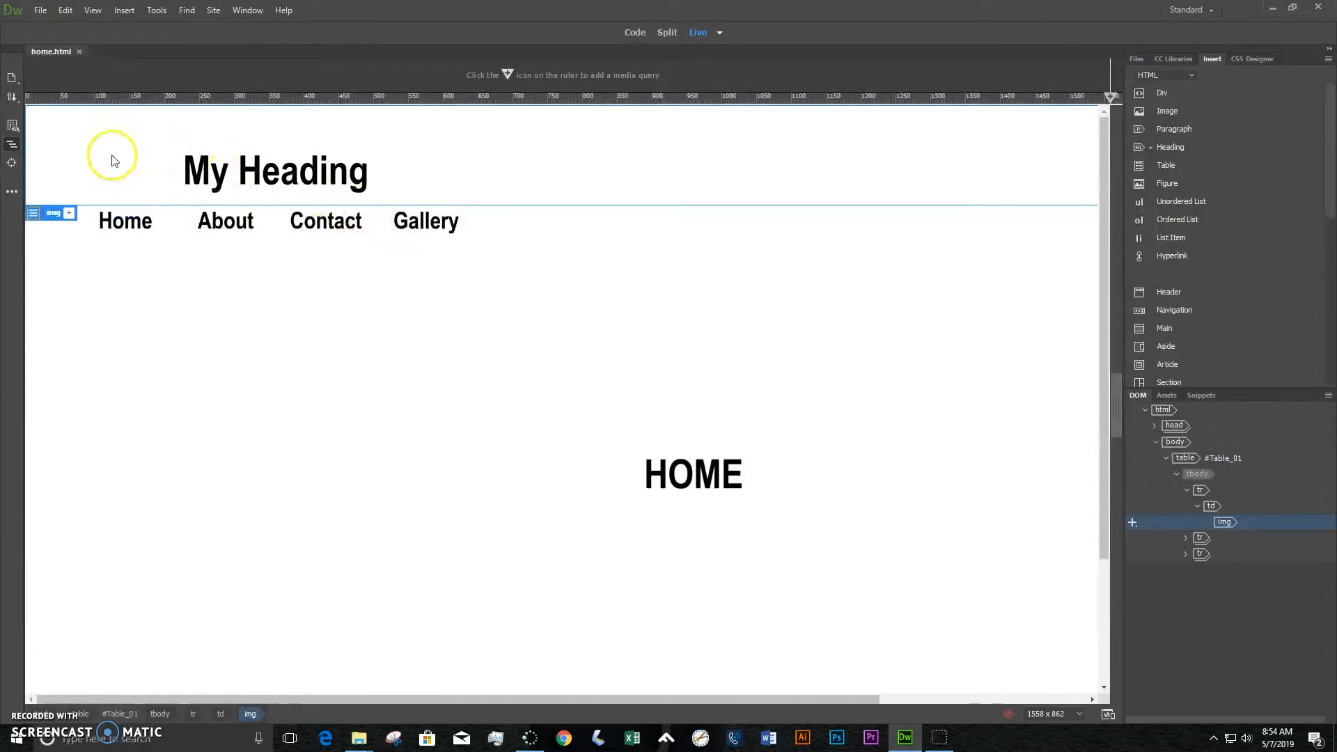
click(92, 10)
mouse_move(243, 57)
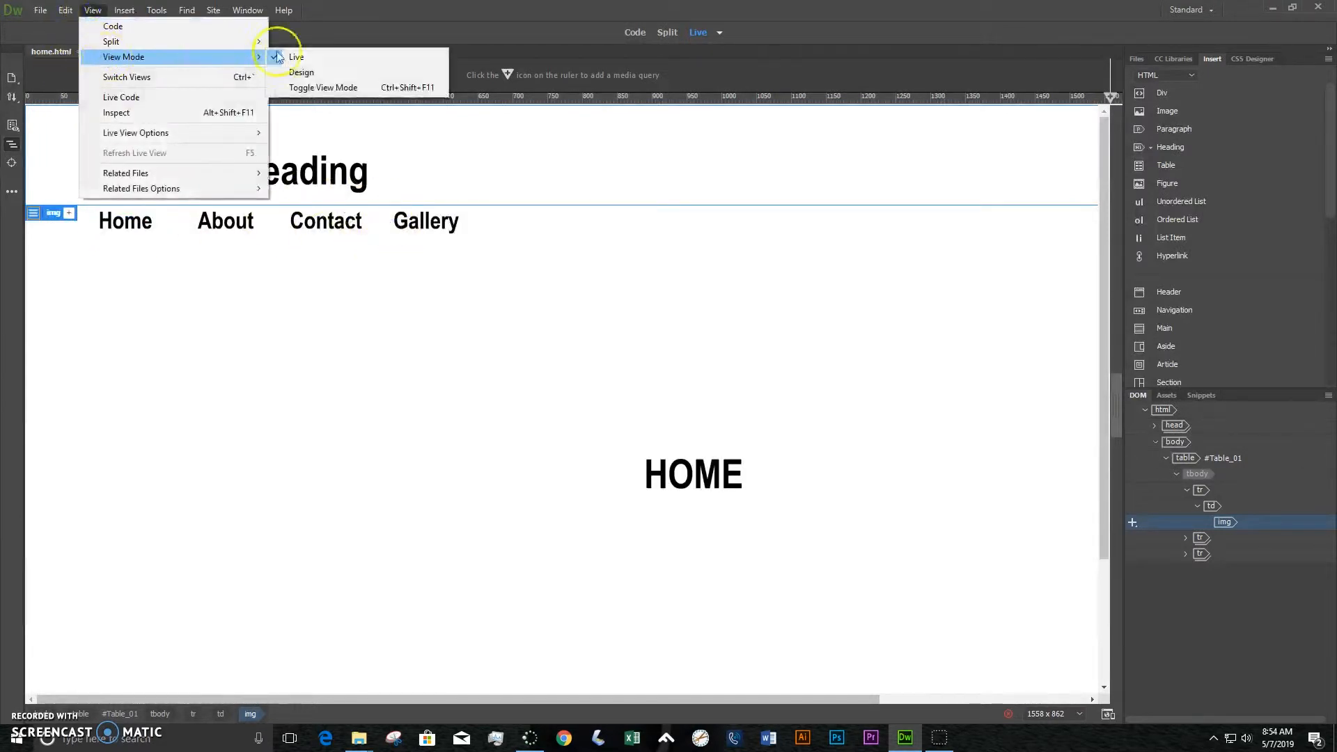
click(315, 72)
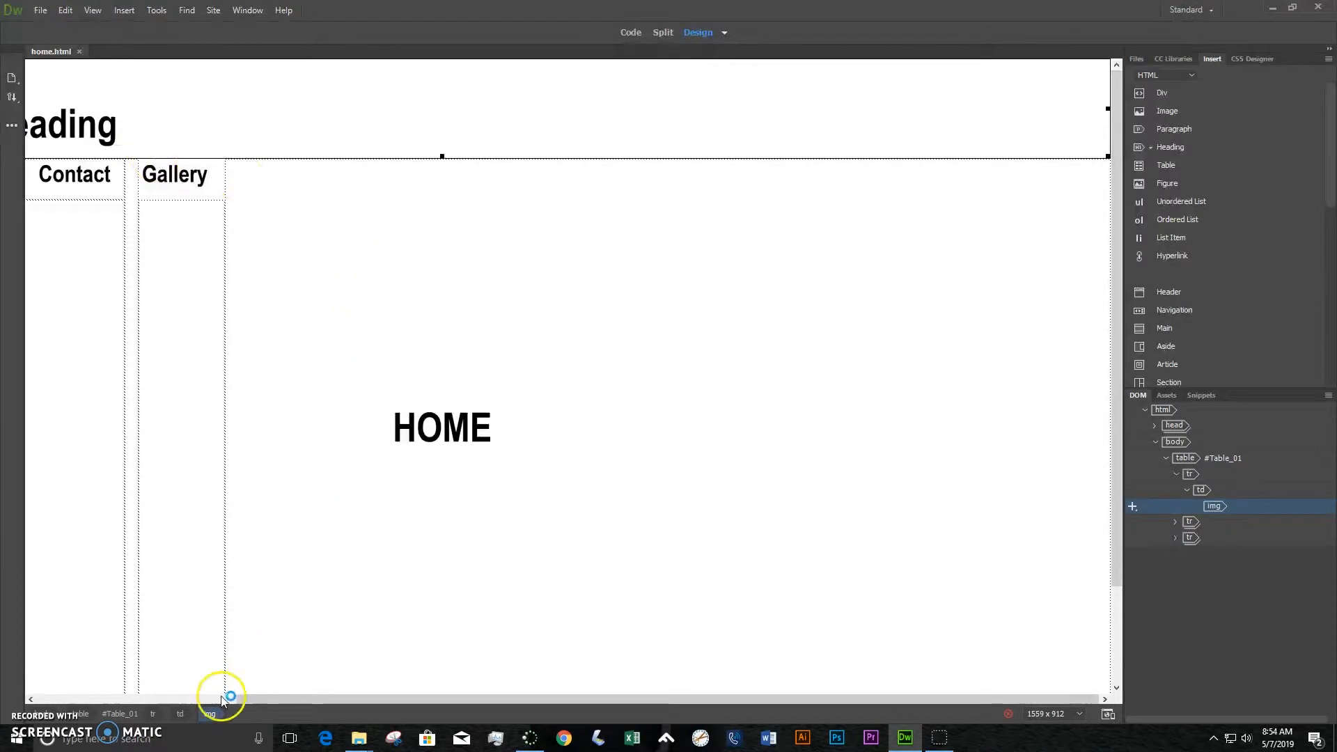
Step: Start a rollover image at the About button and set its original image to home_05.gif from the images folder
click(191, 698)
click(230, 175)
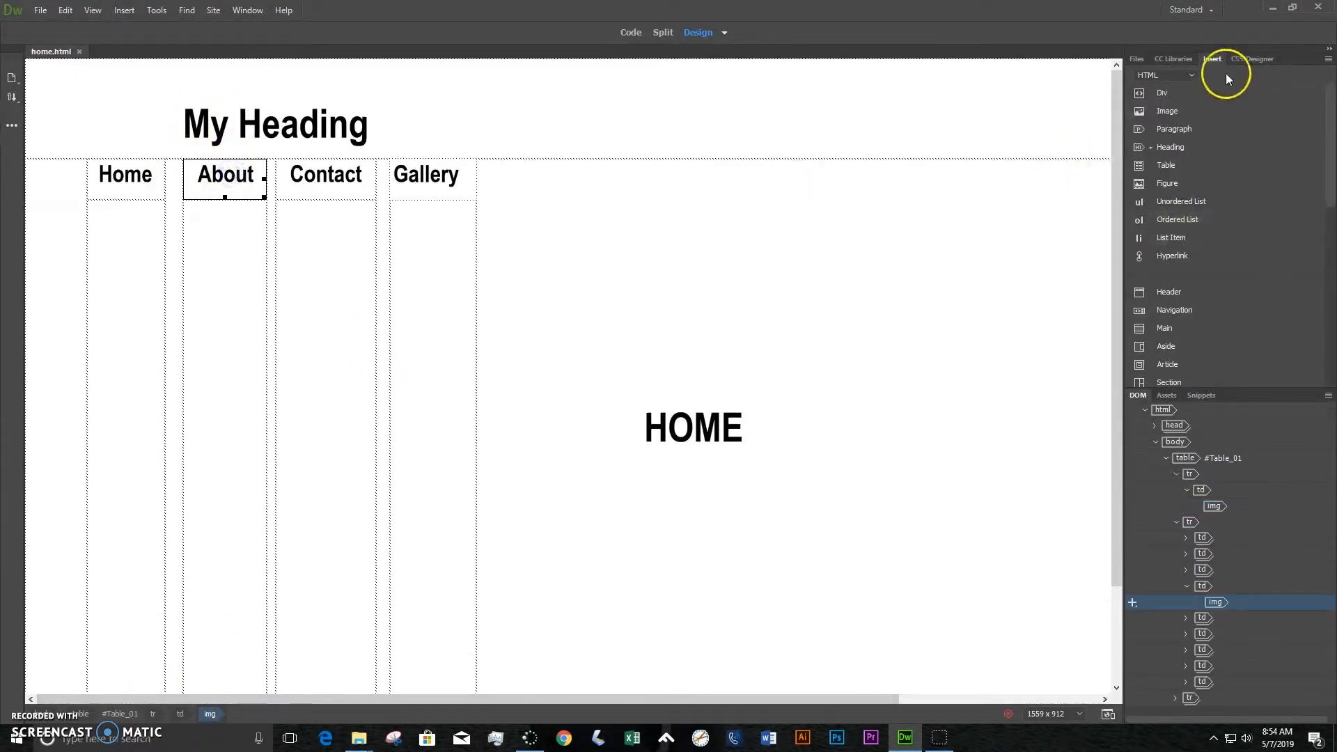
drag(1328, 140, 1314, 314)
click(1202, 313)
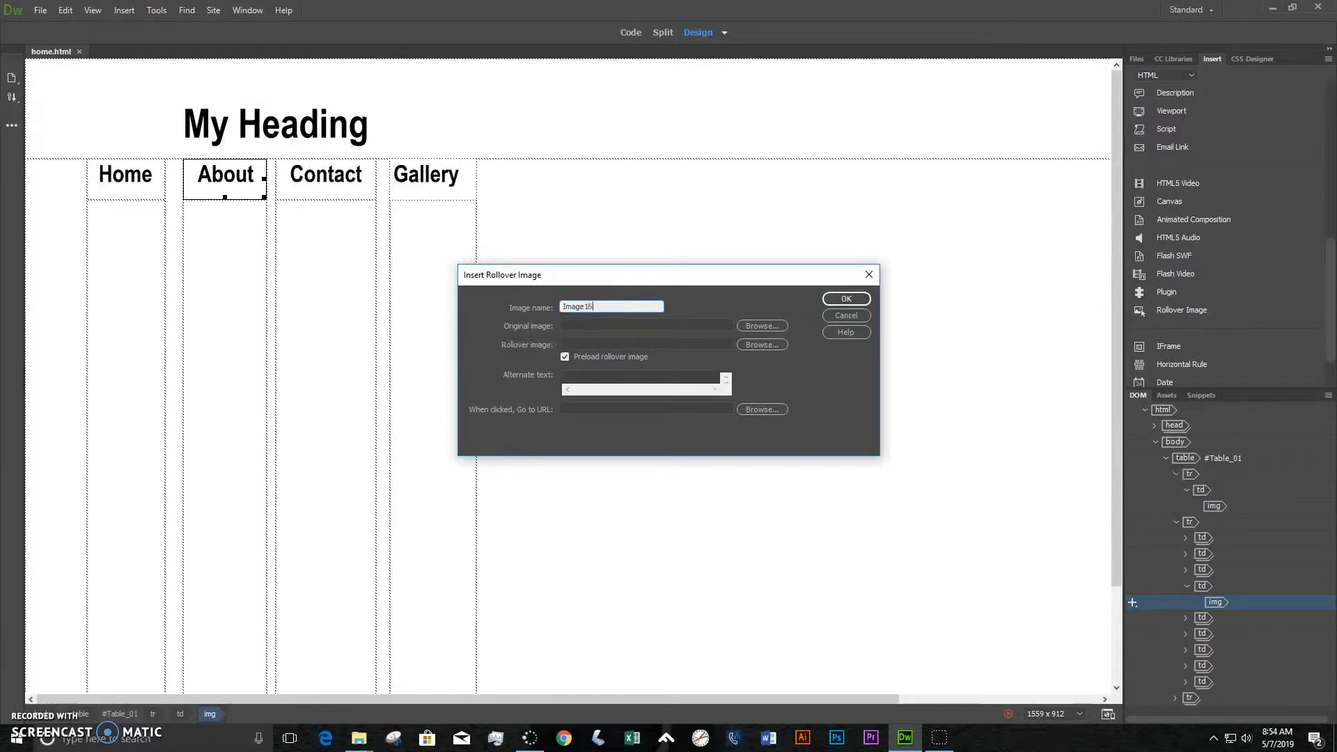
click(760, 325)
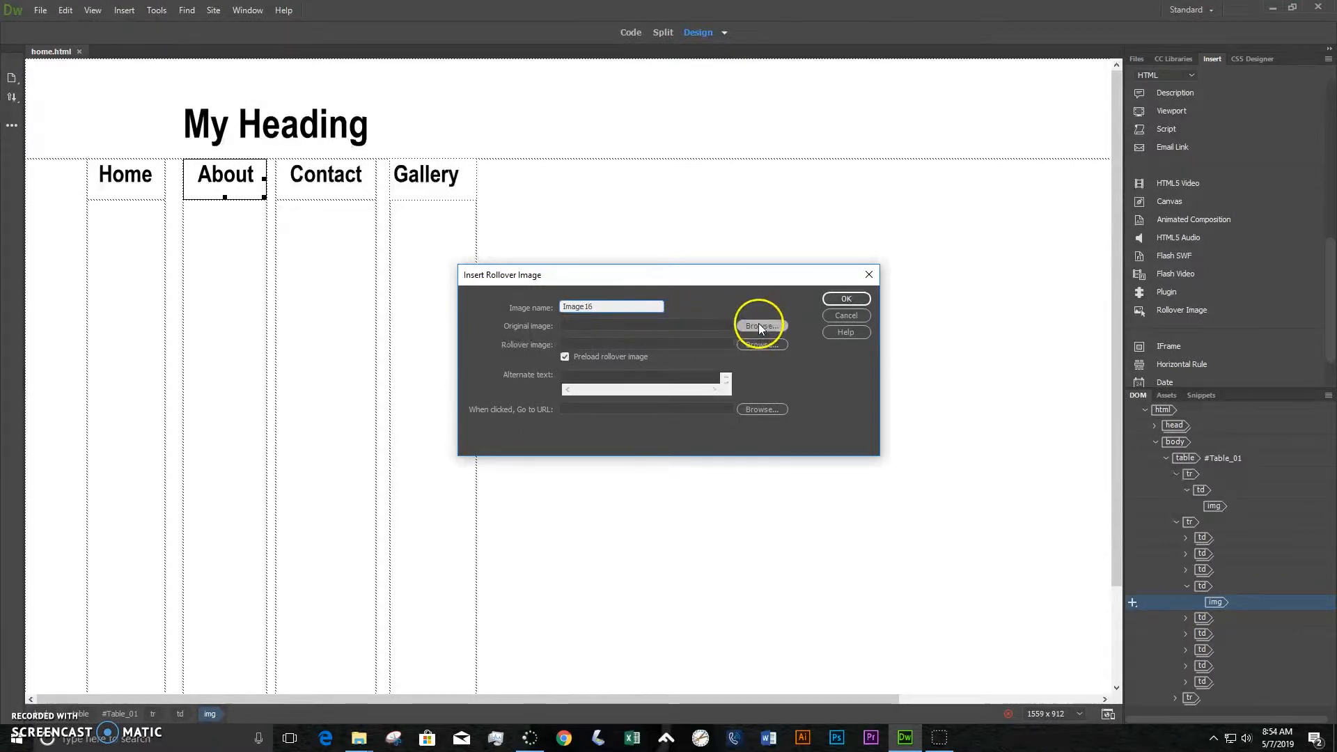
drag(1099, 252, 1101, 398)
click(913, 402)
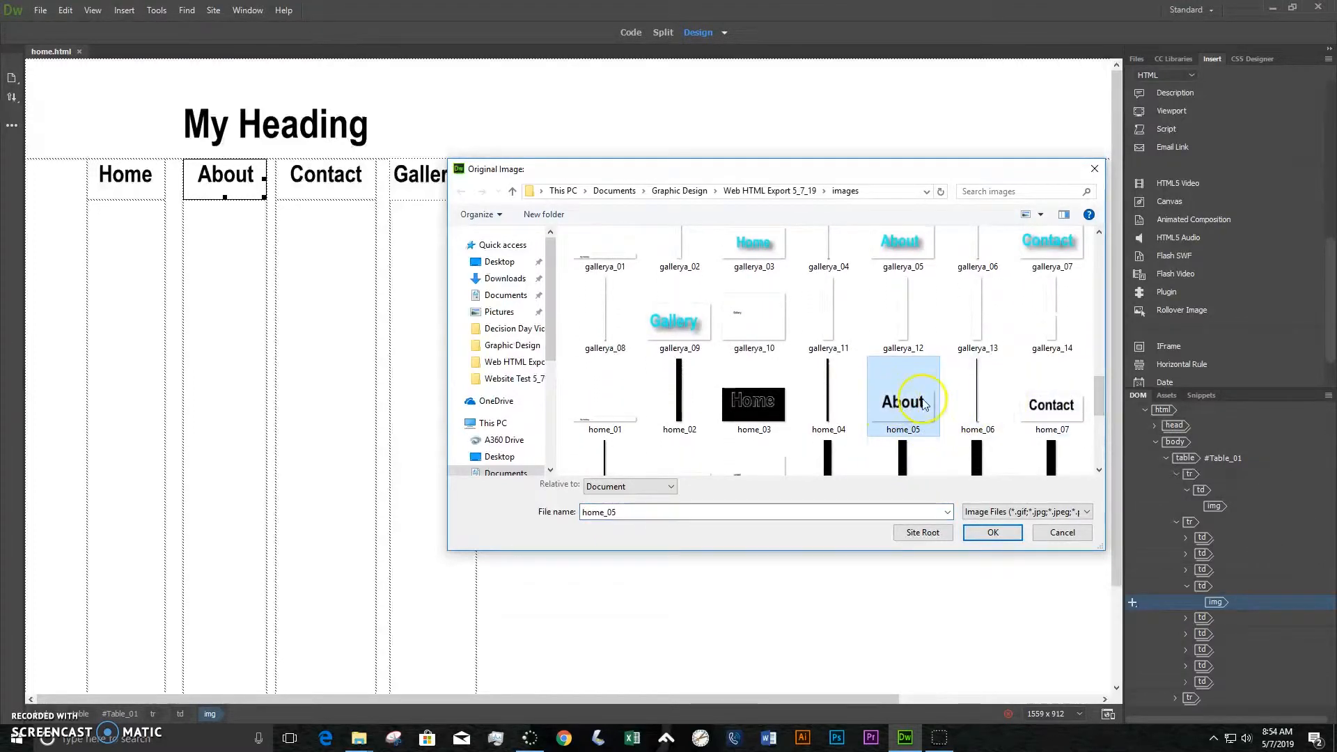
double_click(900, 406)
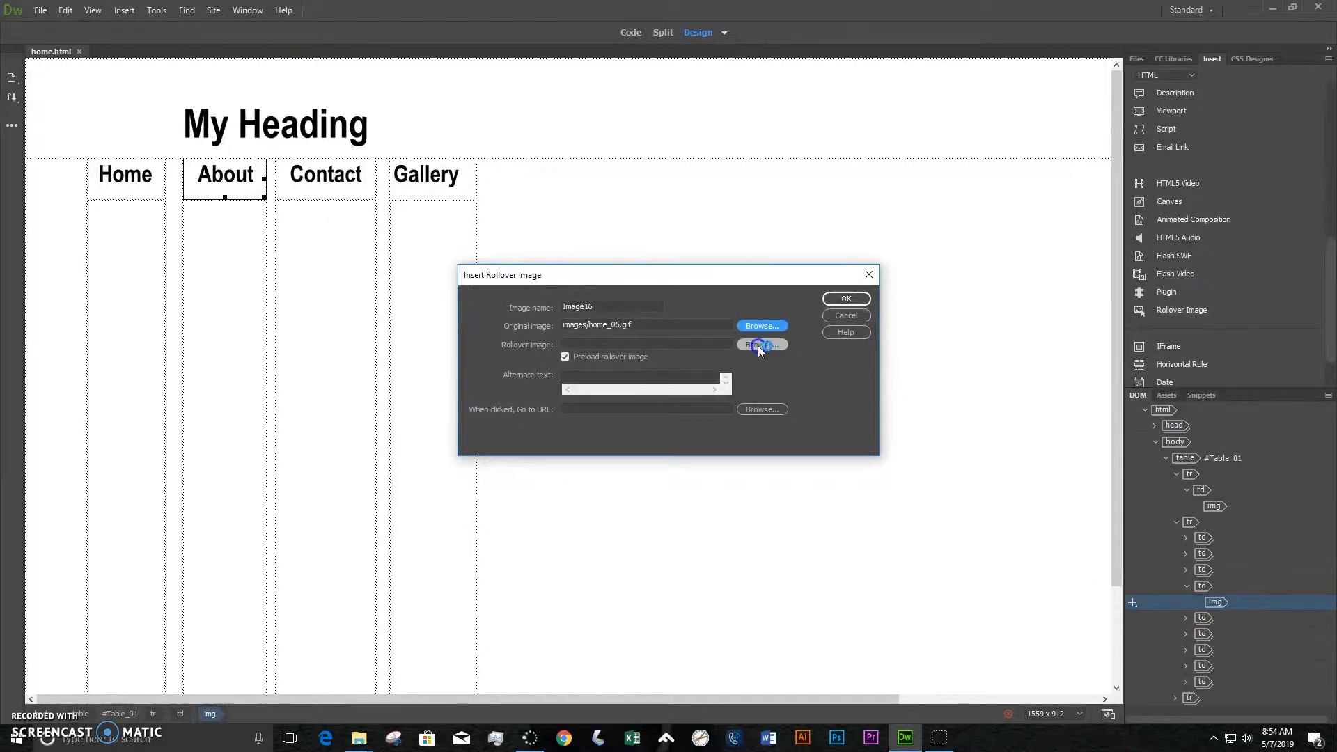
Step: Set the rollover image to homea_05.gif, the blue About button in the images folder
click(758, 346)
drag(1099, 268, 1095, 446)
click(912, 348)
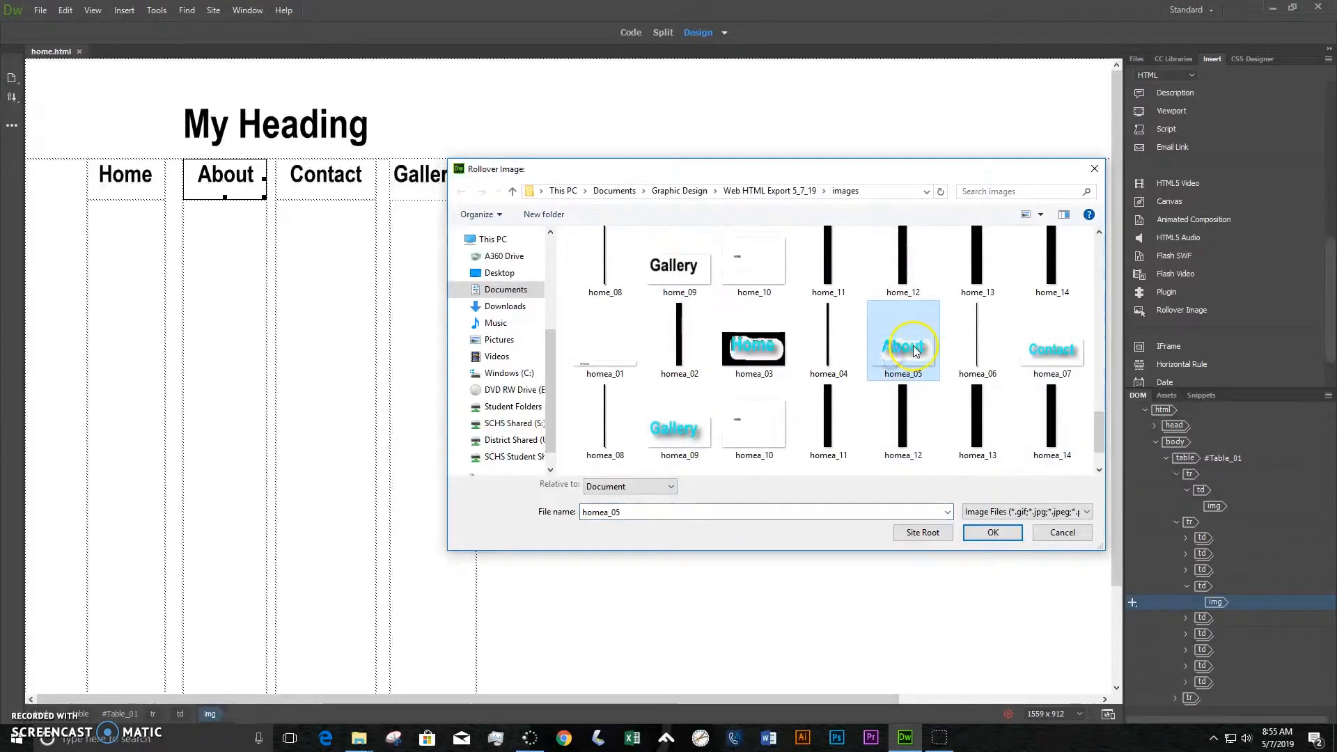
double_click(914, 350)
Step: Link the rollover to about.html, checking the page's file name in the export folder, and insert it
click(591, 409)
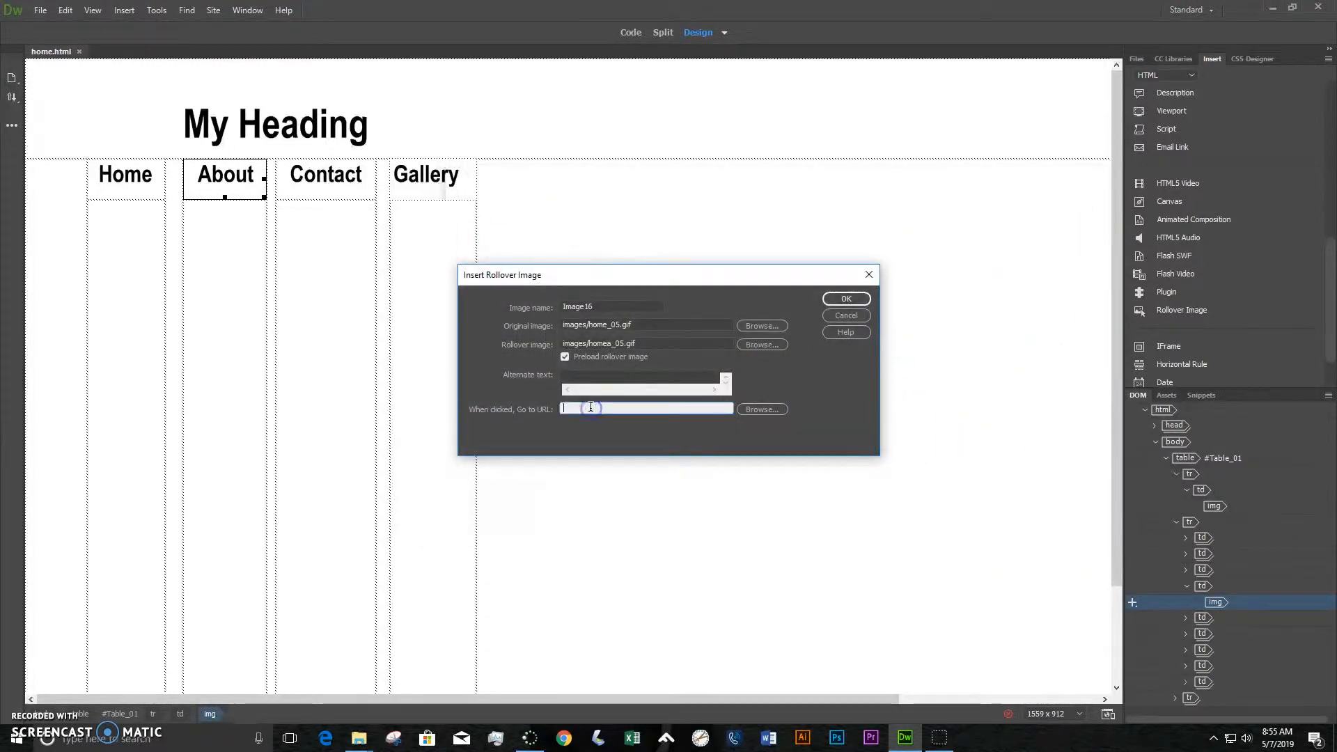
text(about.html)
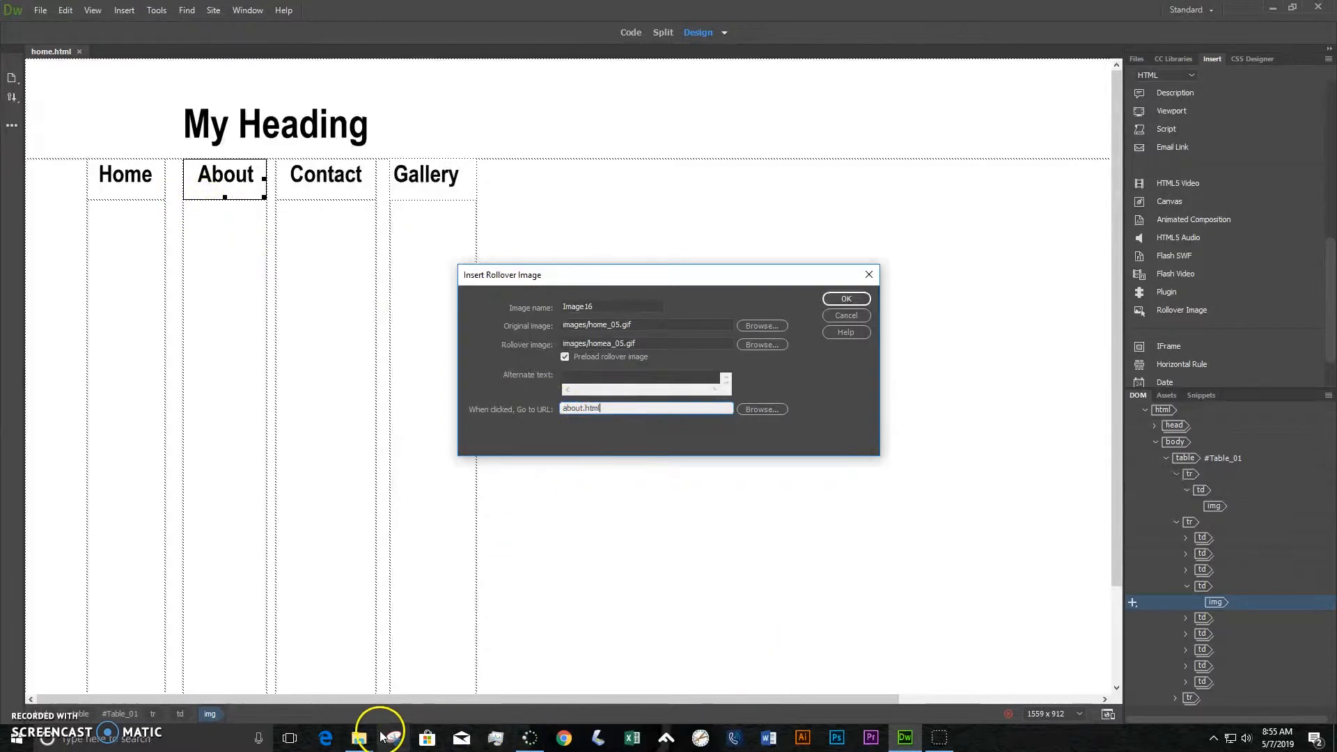
click(358, 737)
click(290, 671)
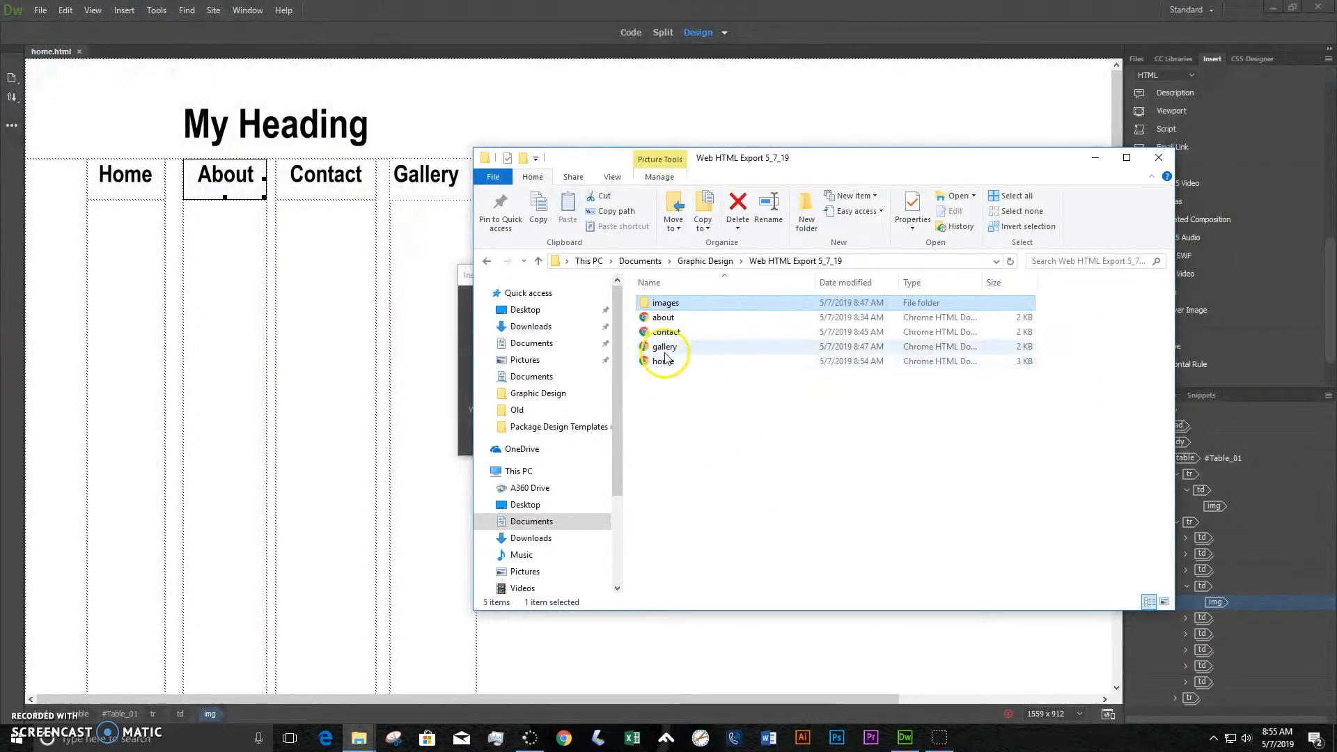
click(710, 14)
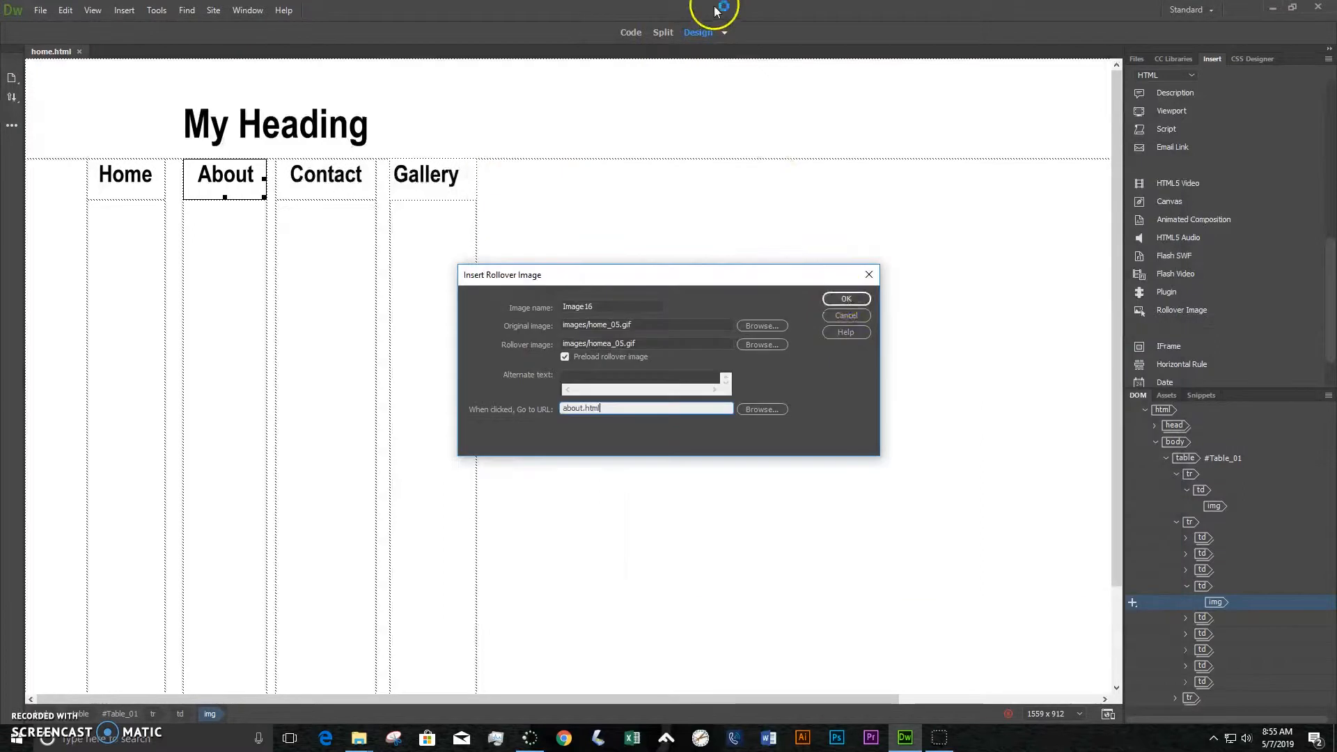
click(844, 301)
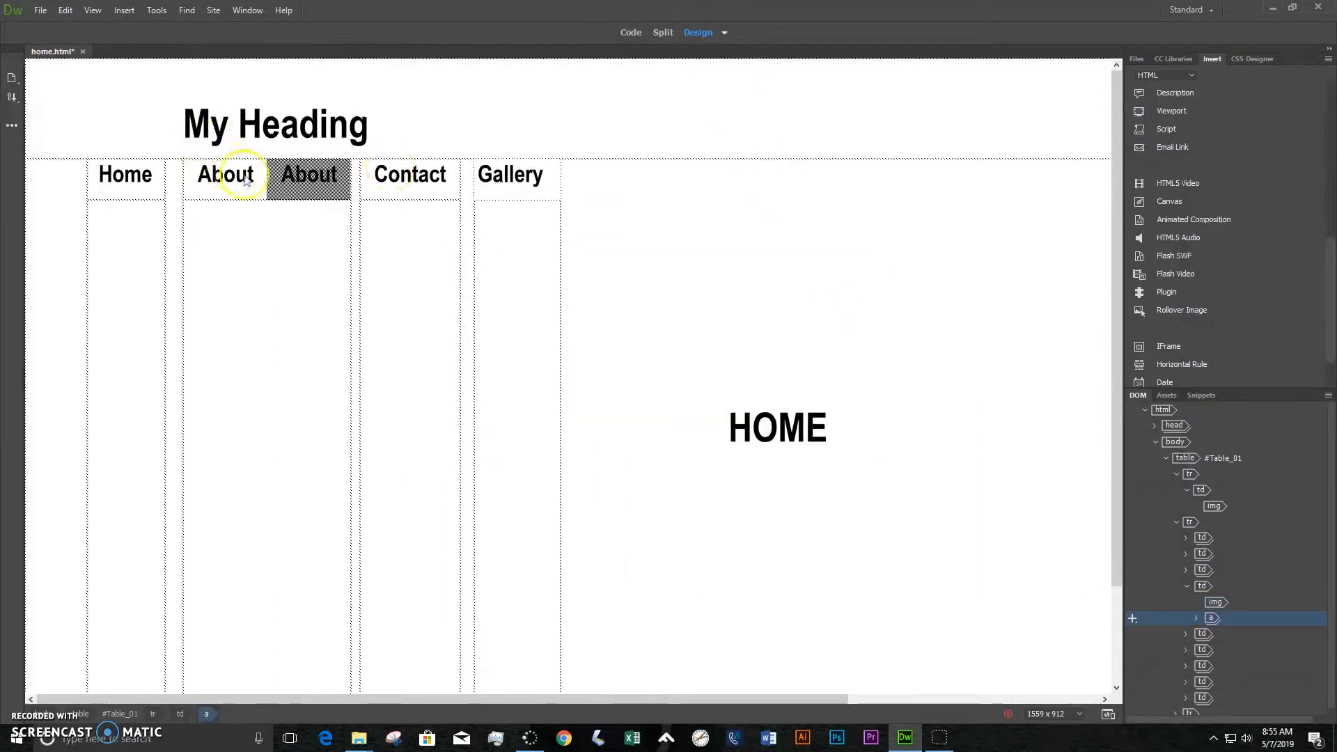
Step: Delete the original static About image beside the new rollover in the navigation row
key(Delete)
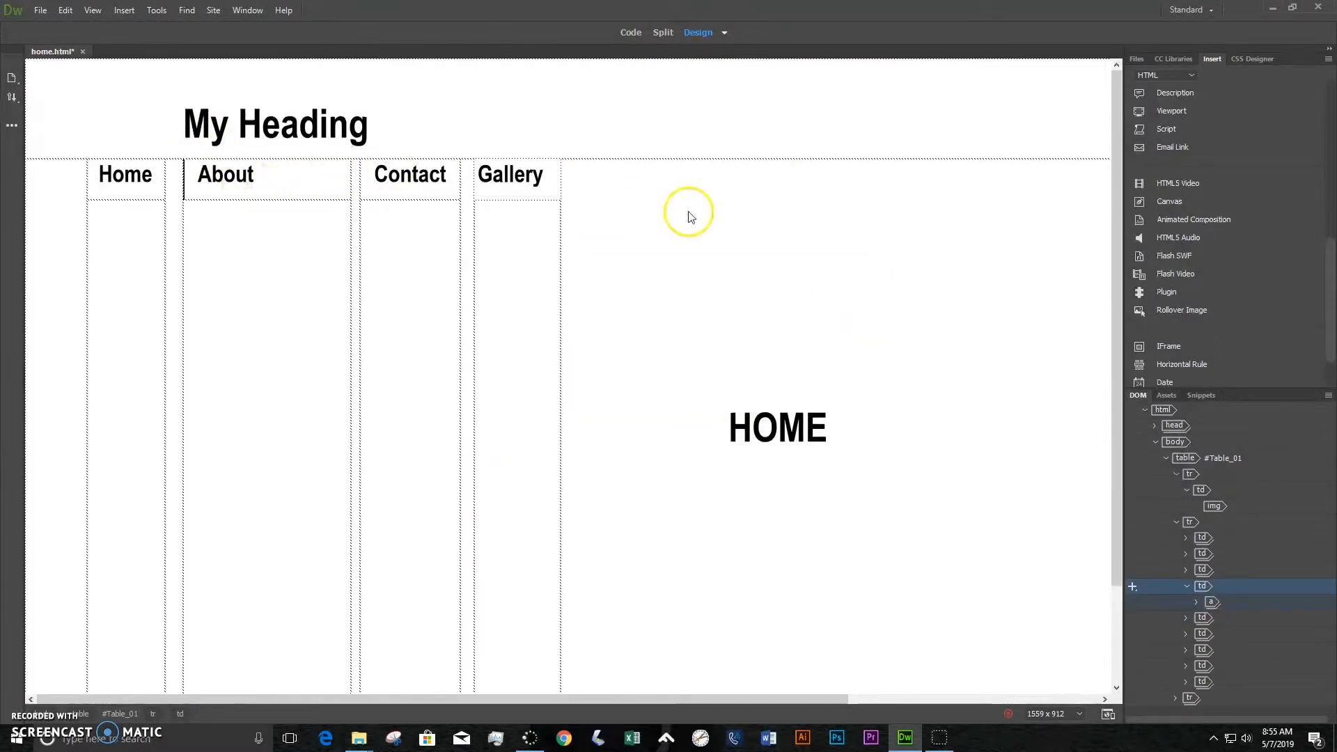
click(722, 208)
Step: Preview the About button rollover in Live view
click(94, 10)
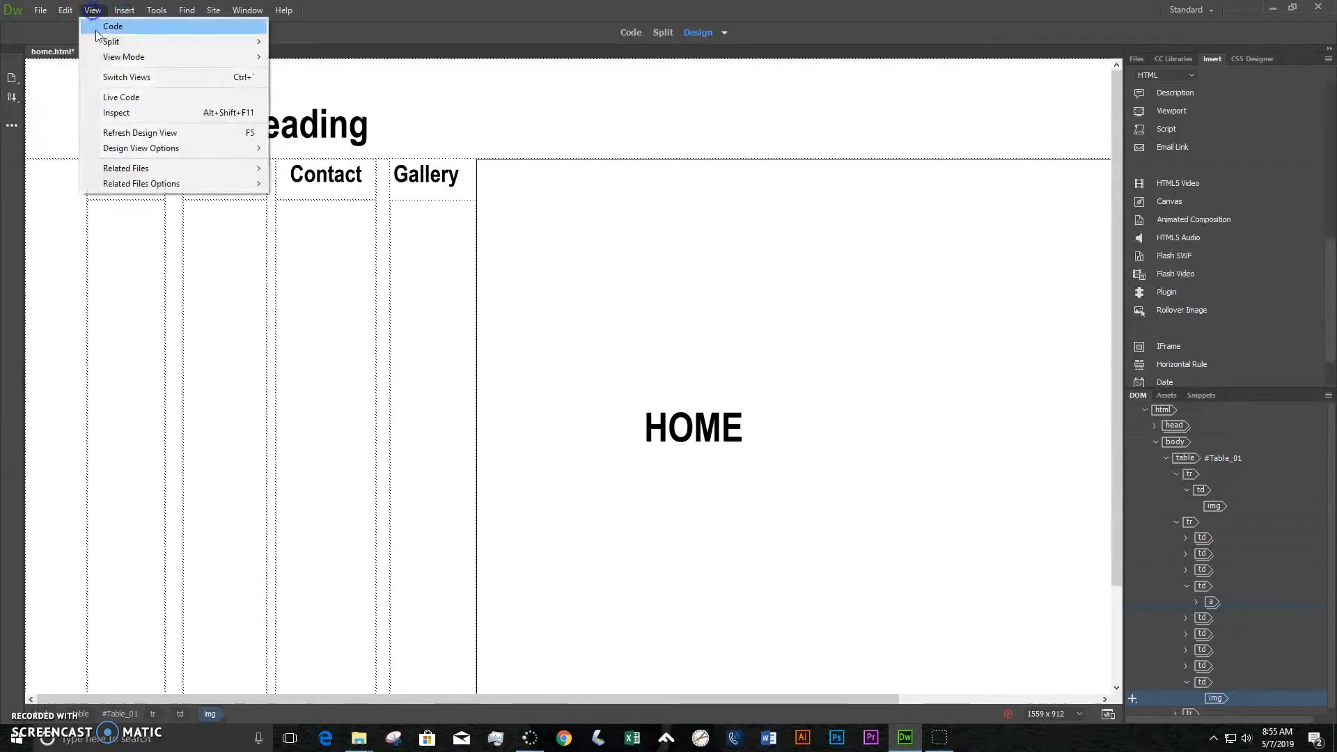
mouse_move(229, 56)
click(292, 57)
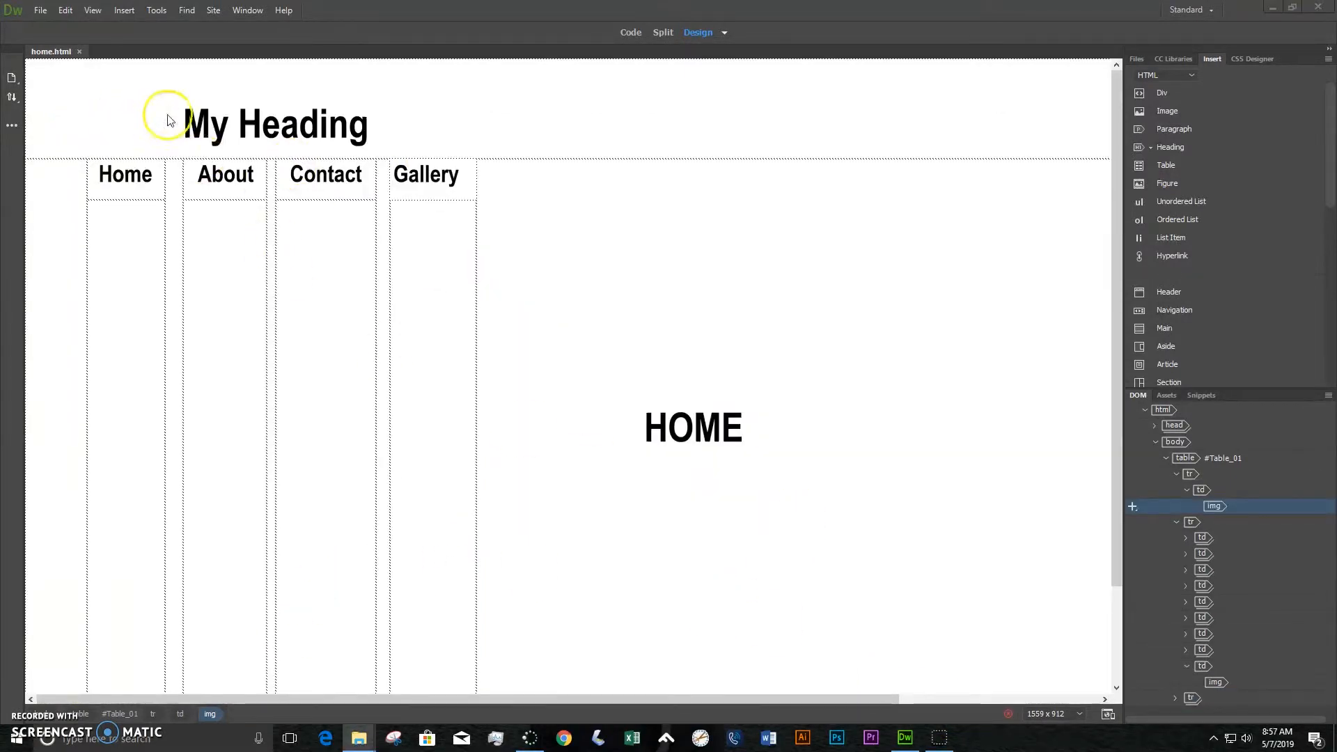
Step: Check the navigation row's rollovers on the home page in Live view and return to Design view
click(726, 33)
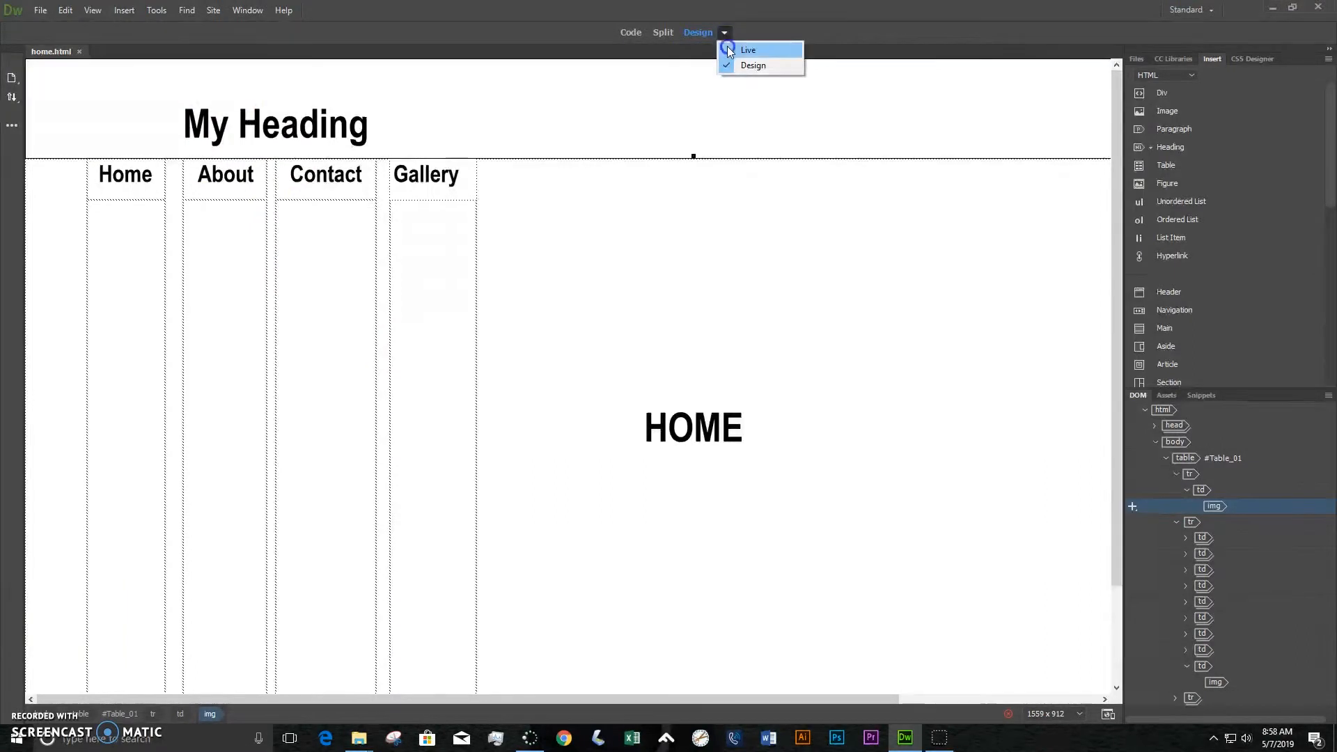
click(739, 50)
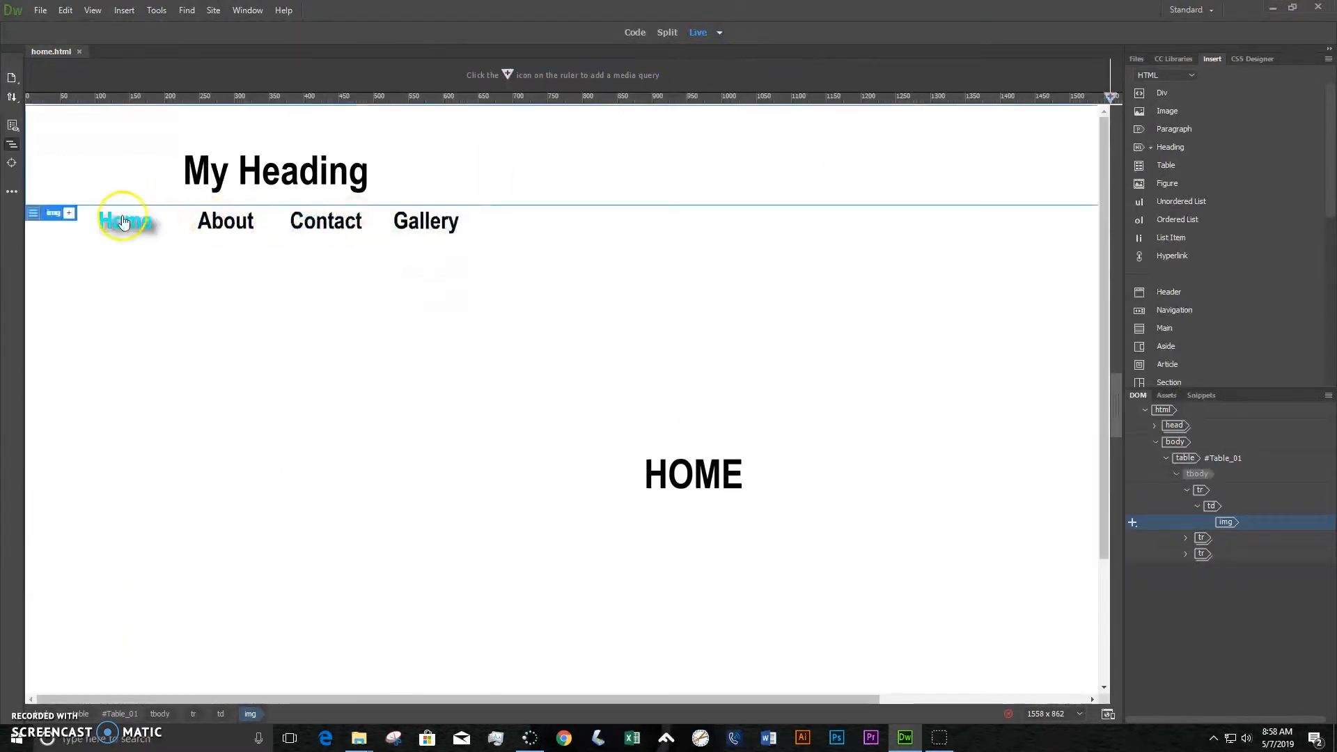
click(40, 10)
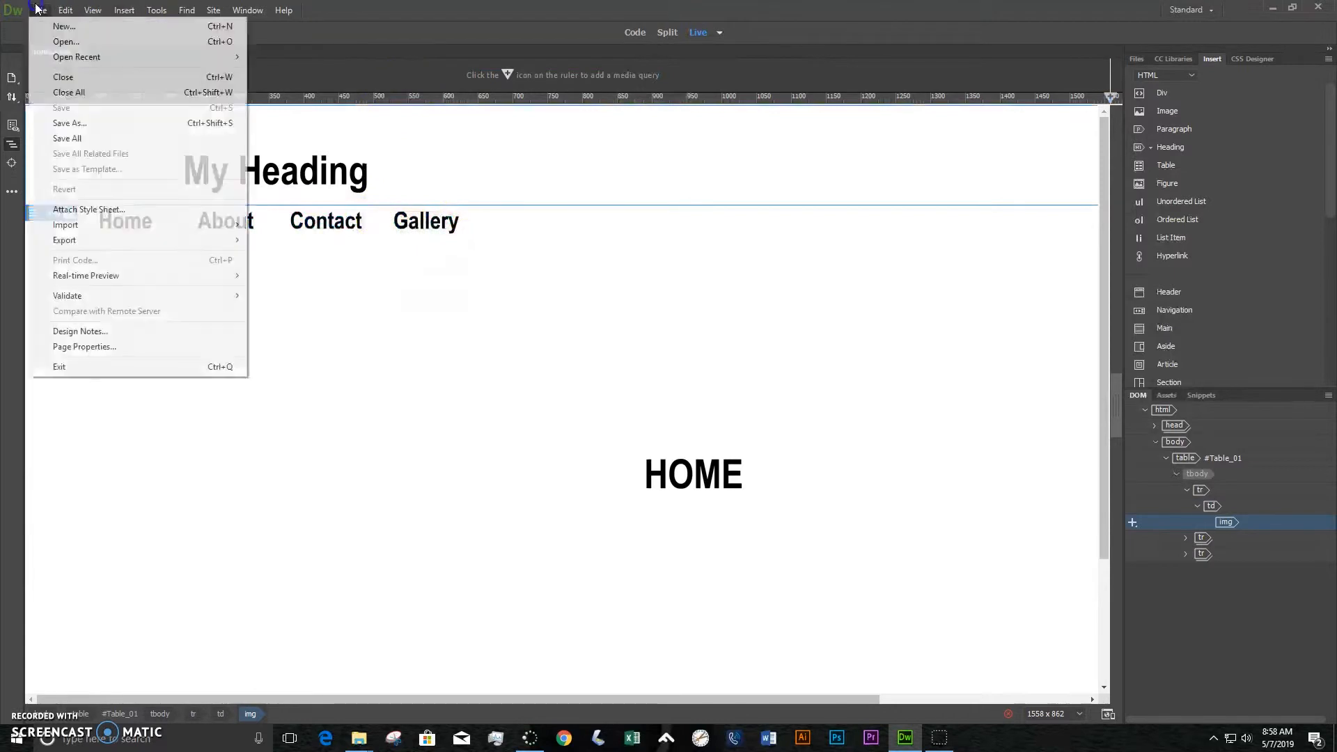
click(68, 119)
click(719, 32)
click(736, 67)
Step: Open the exported home page from the Web HTML Export 5_7_19 folder in the browser
click(41, 9)
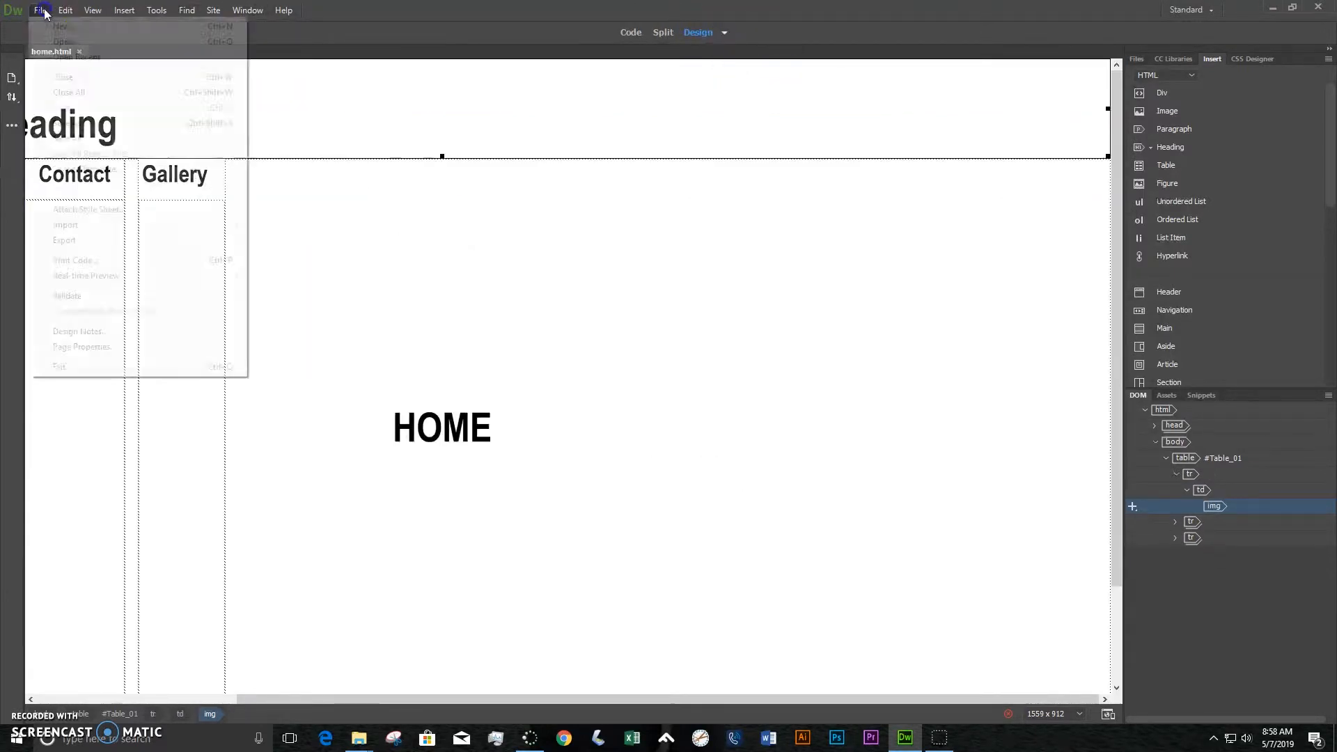
click(387, 612)
click(357, 731)
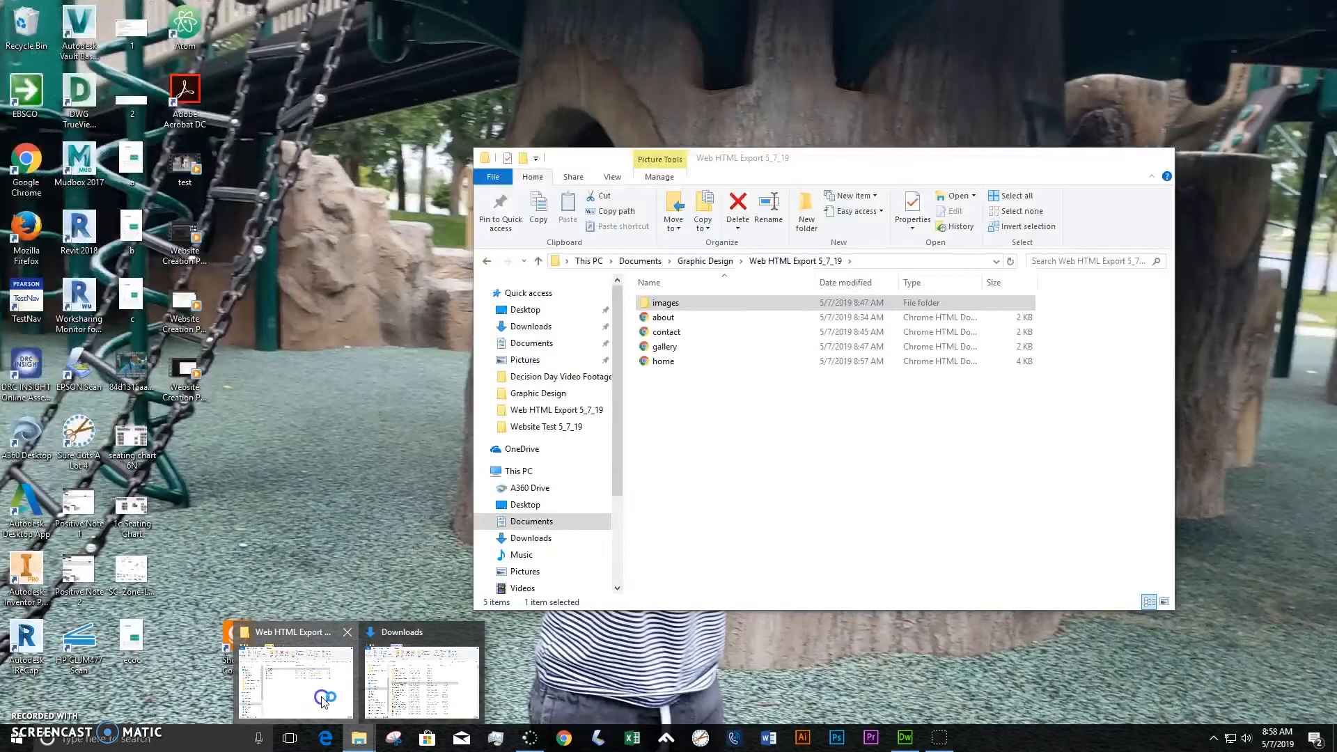
click(297, 680)
double_click(662, 362)
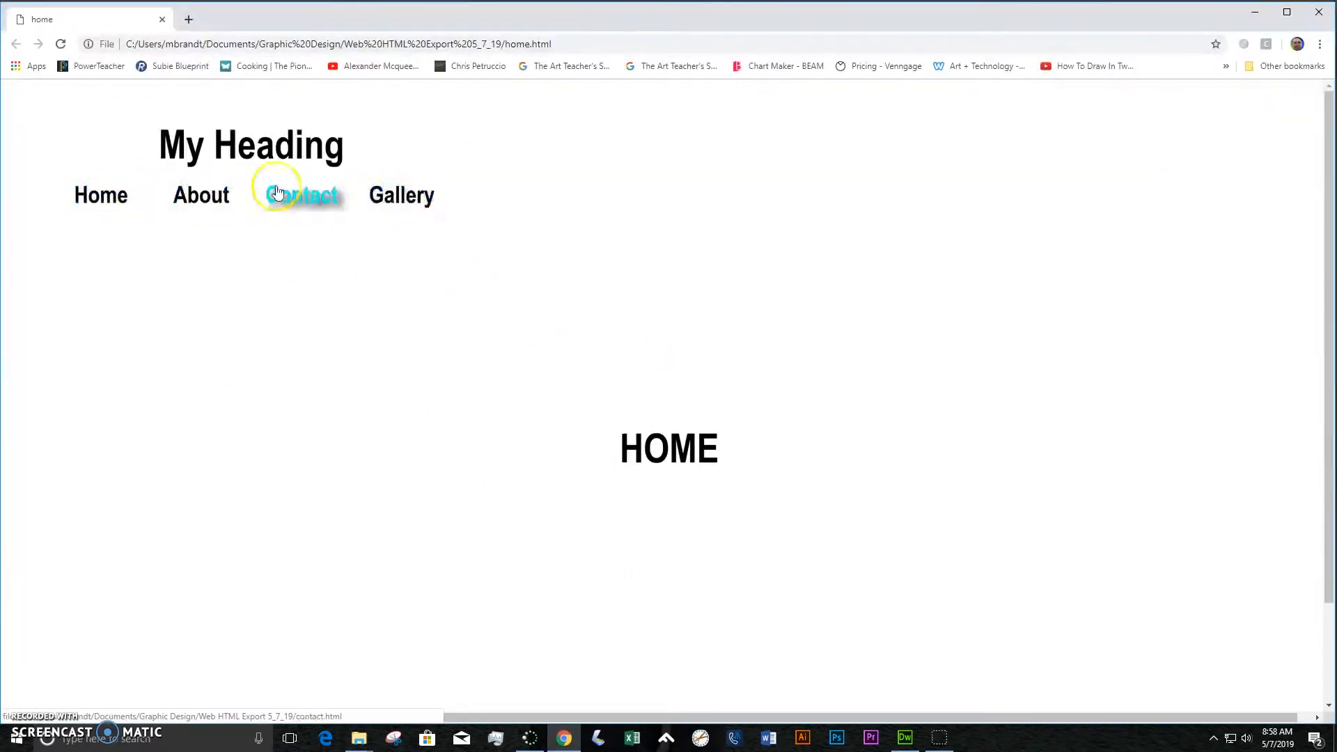
Step: Test the Contact, Gallery and About links from the home page in the browser and close the page
click(278, 193)
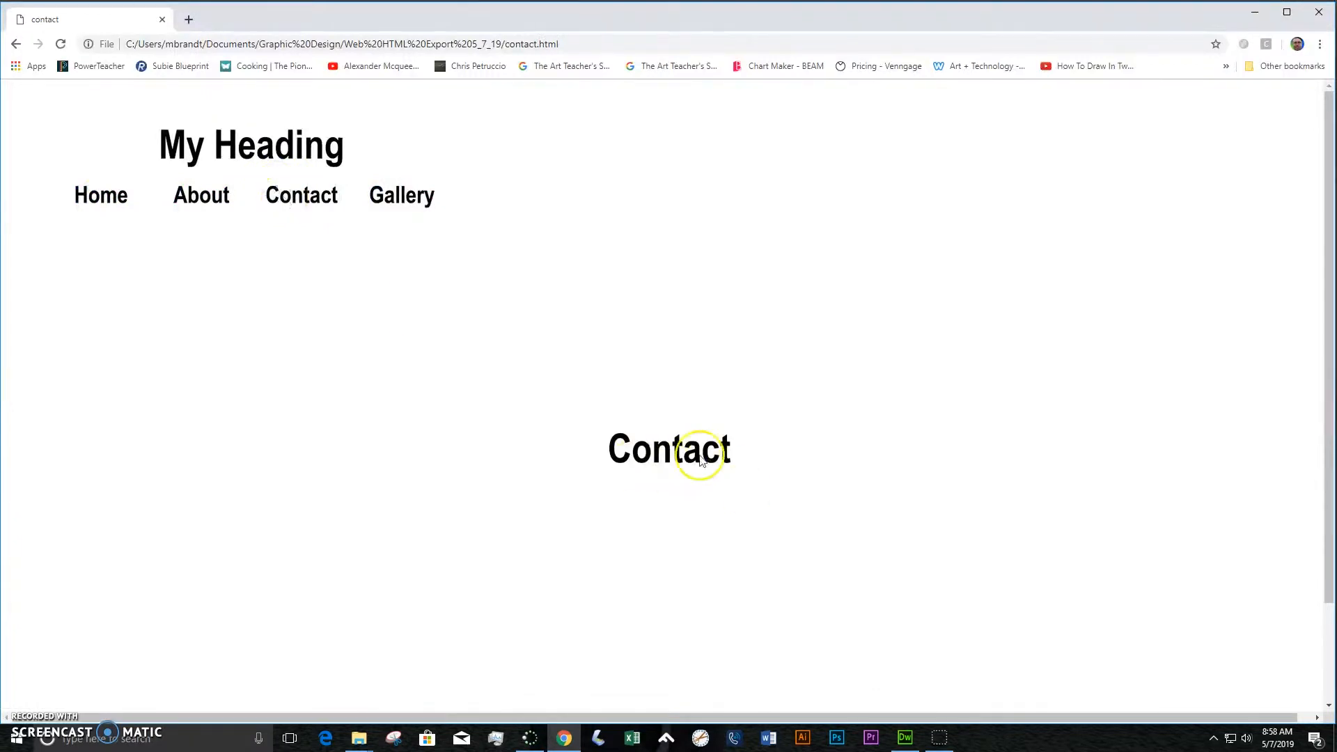
click(16, 44)
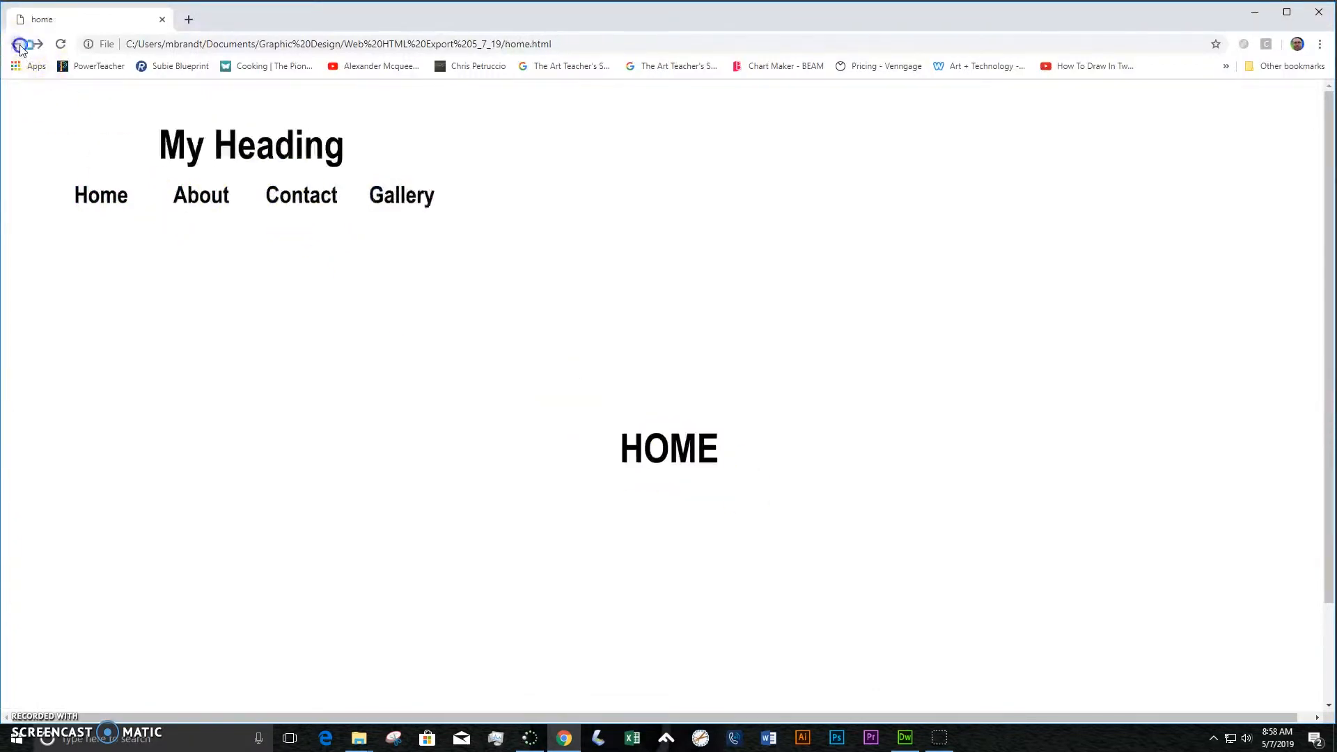
click(402, 196)
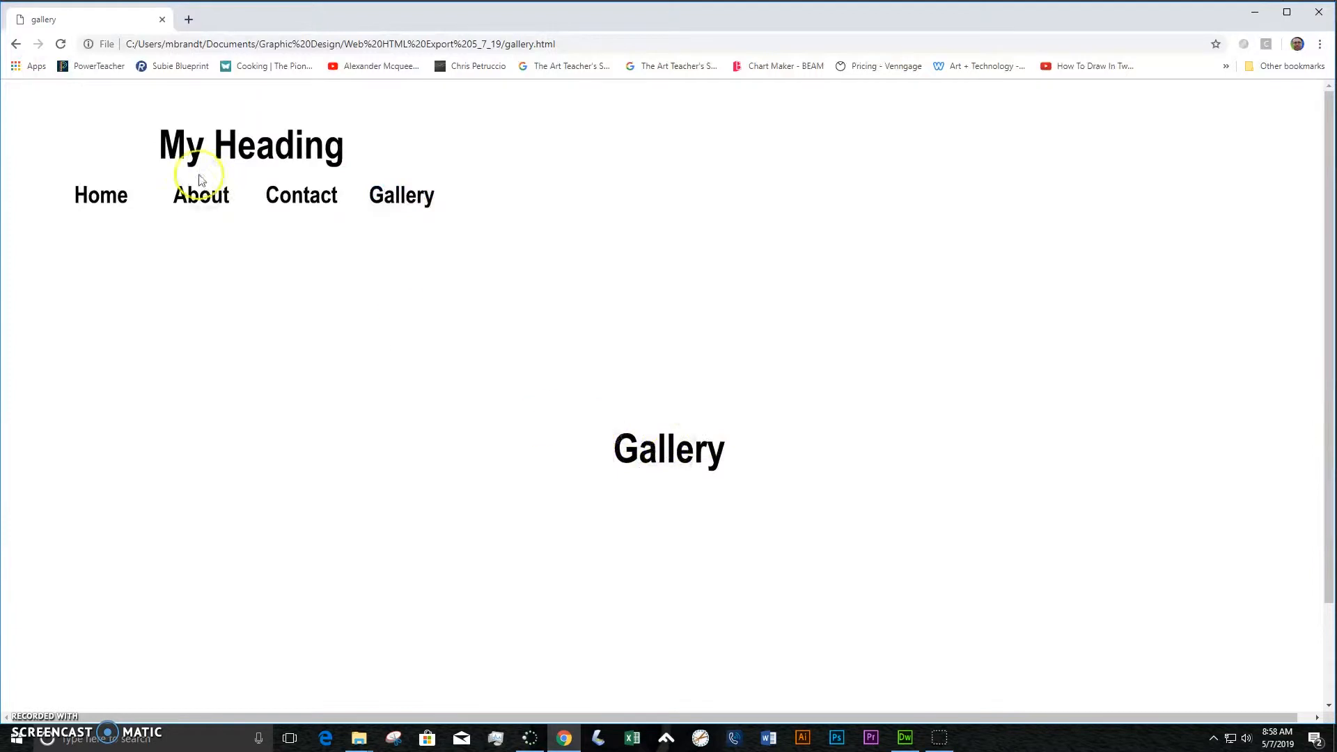
click(16, 46)
click(187, 195)
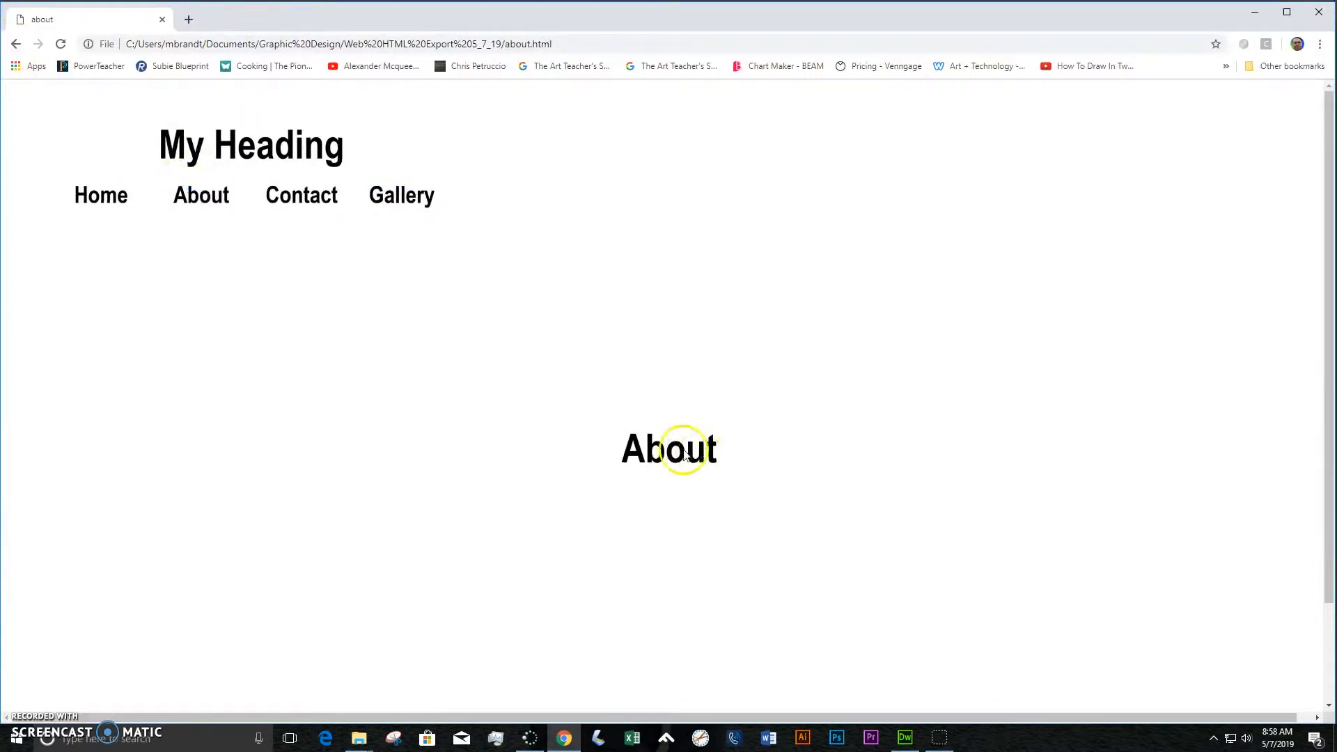
click(314, 198)
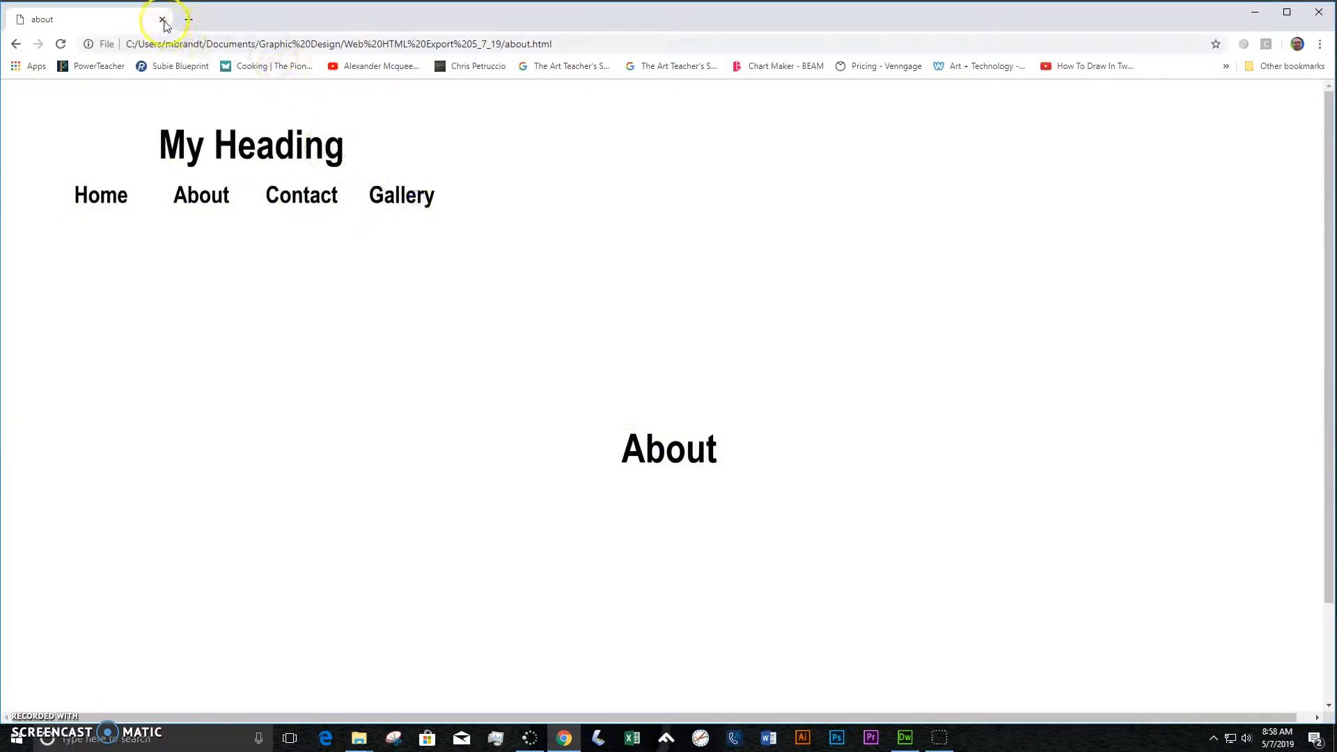
click(162, 19)
Step: Open about.html from the export folder in Dreamweaver for editing
click(58, 44)
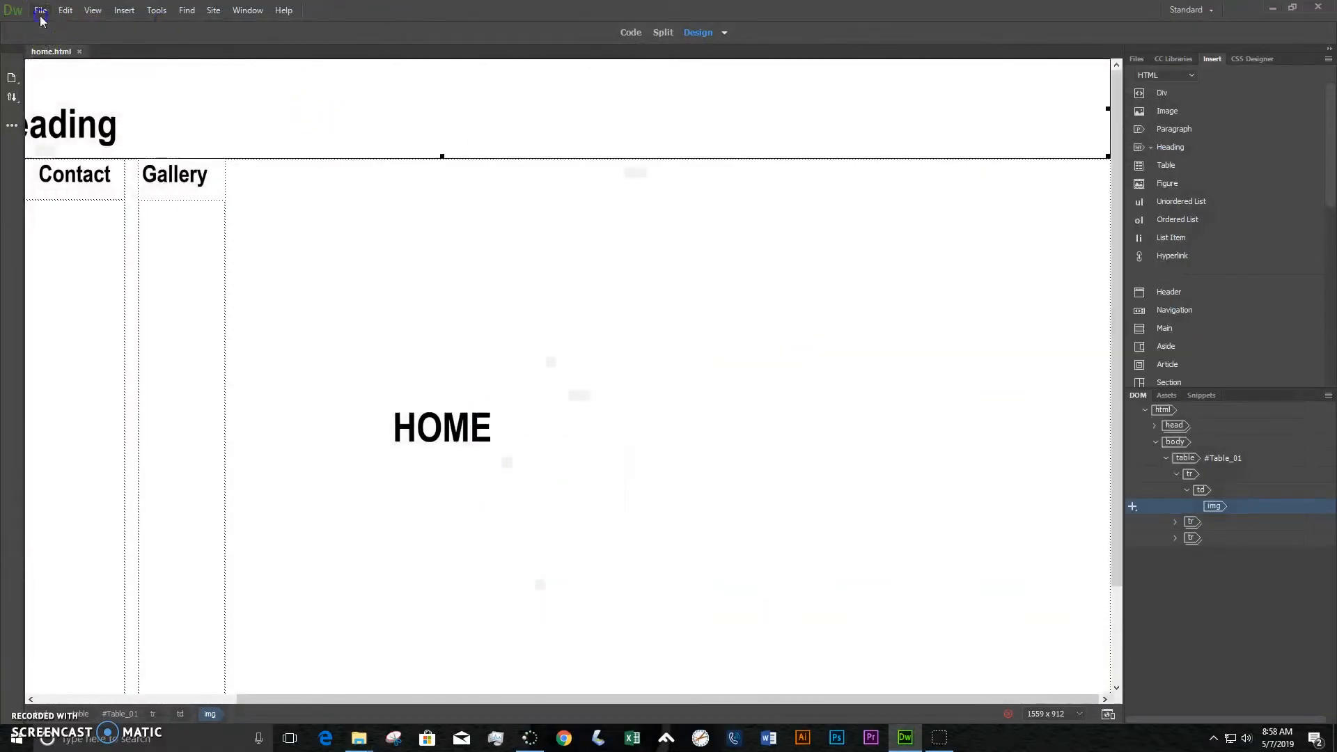
click(41, 11)
click(44, 41)
drag(293, 32, 596, 77)
double_click(460, 171)
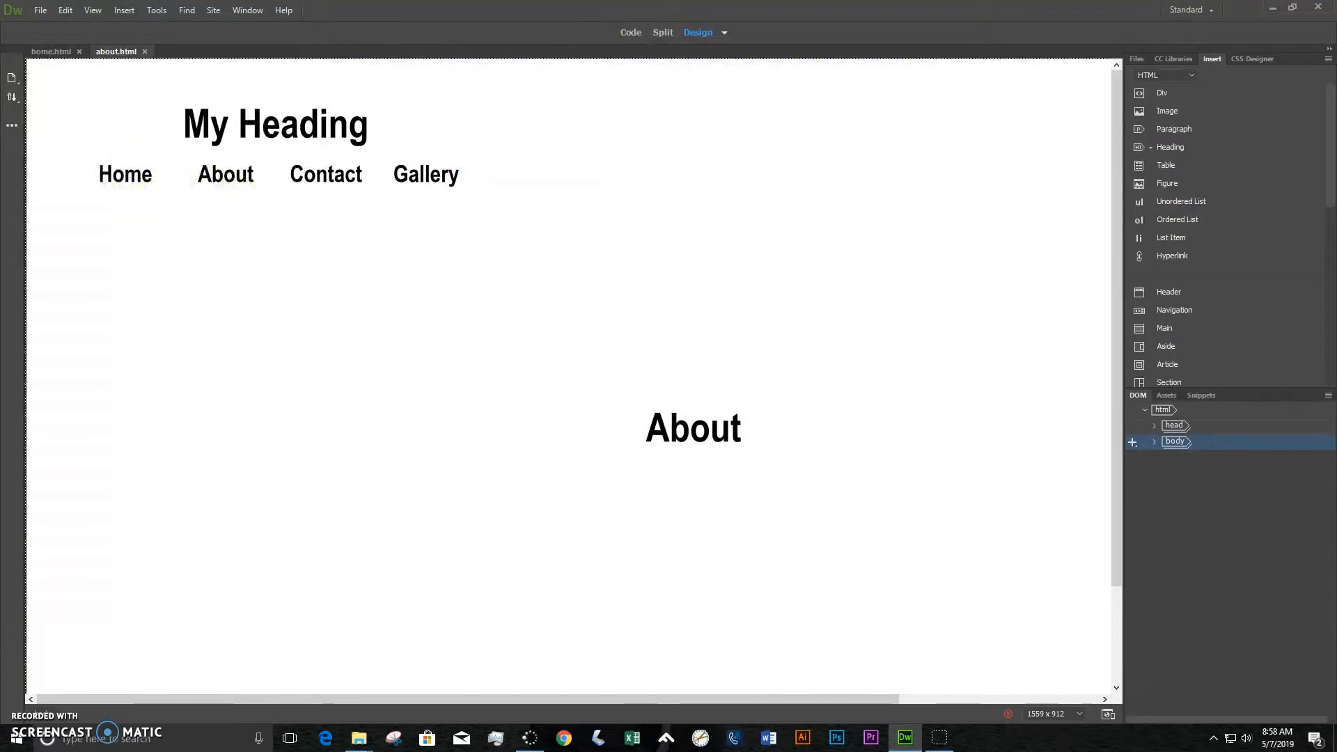
Step: Start a rollover image for the Home button on the about page, using about_03 as the original image
click(722, 32)
click(724, 31)
click(147, 174)
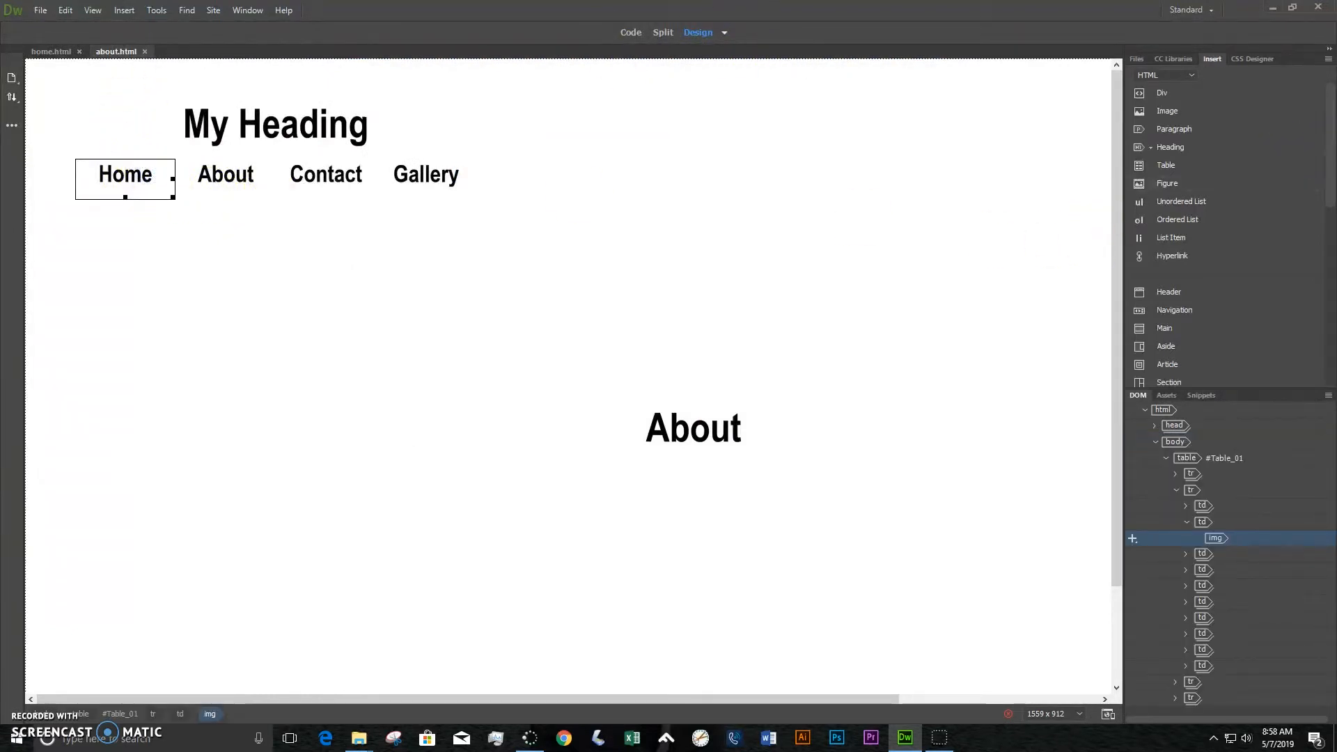
drag(1330, 167, 1332, 323)
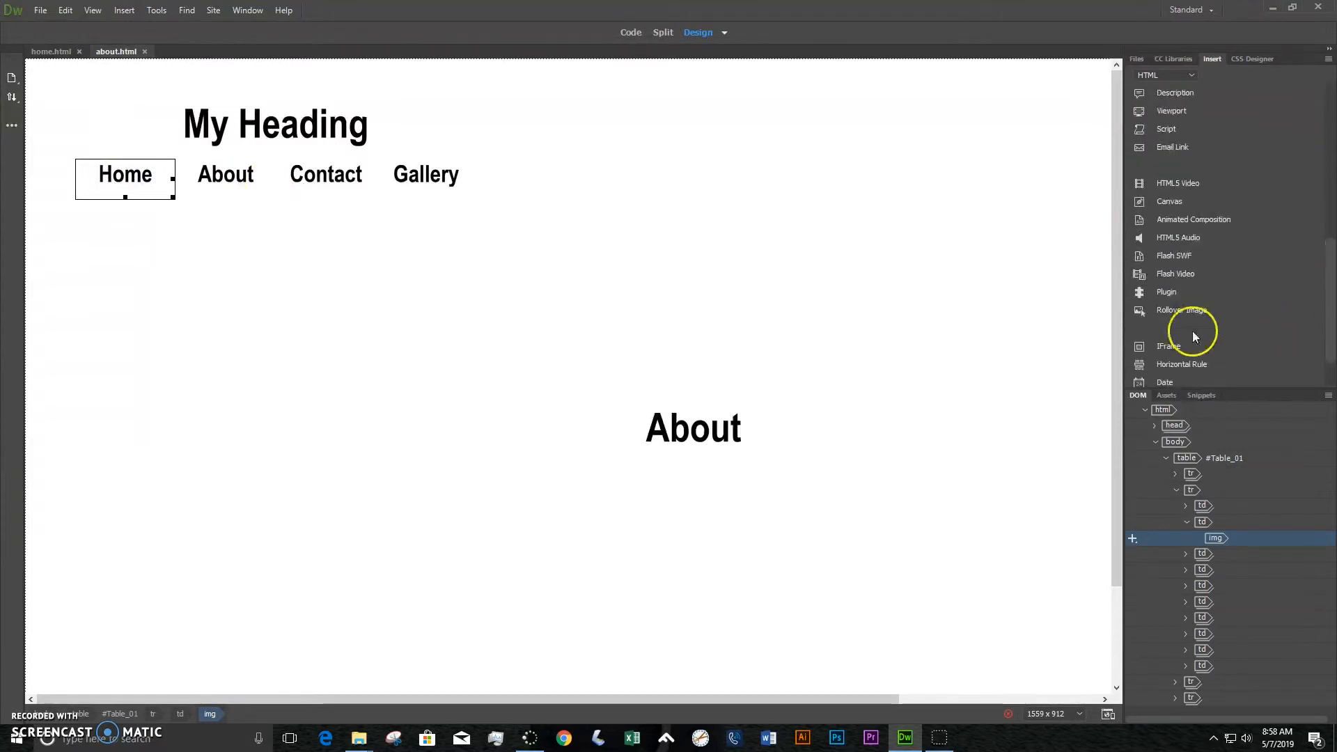
click(1187, 317)
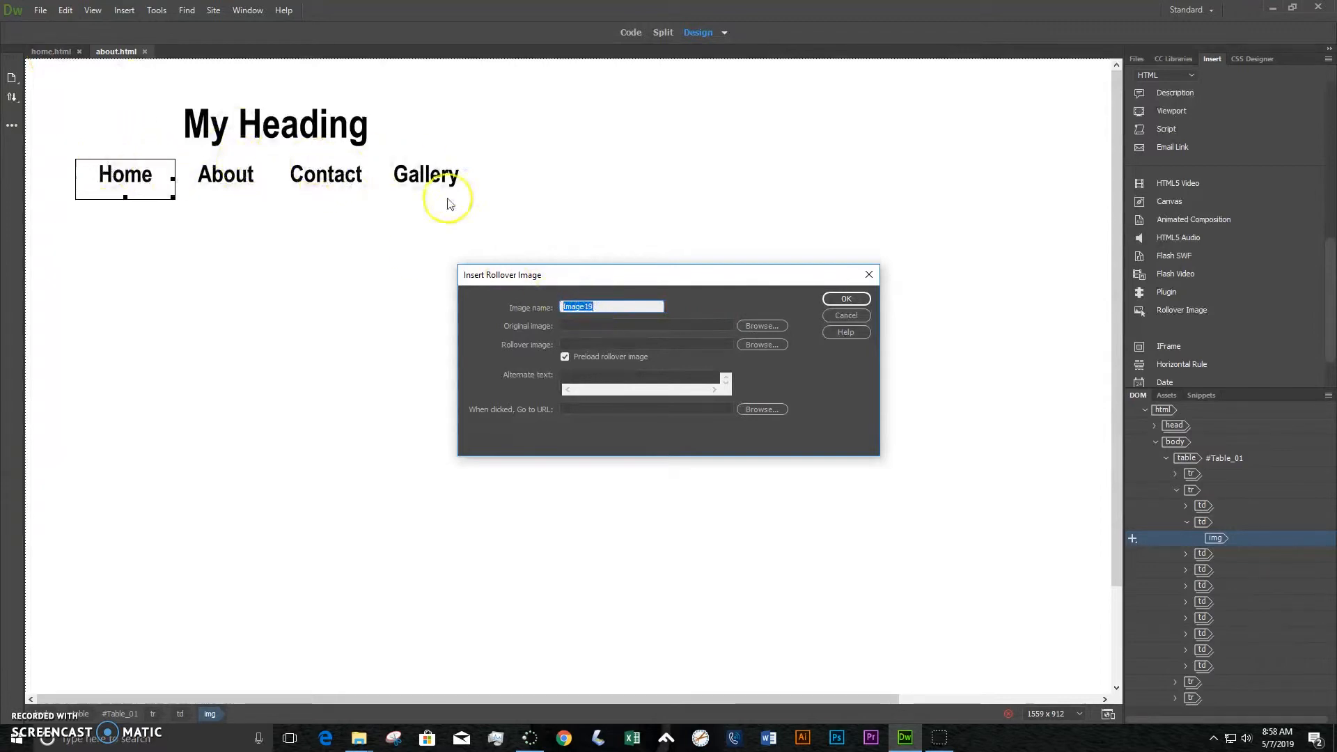
click(756, 327)
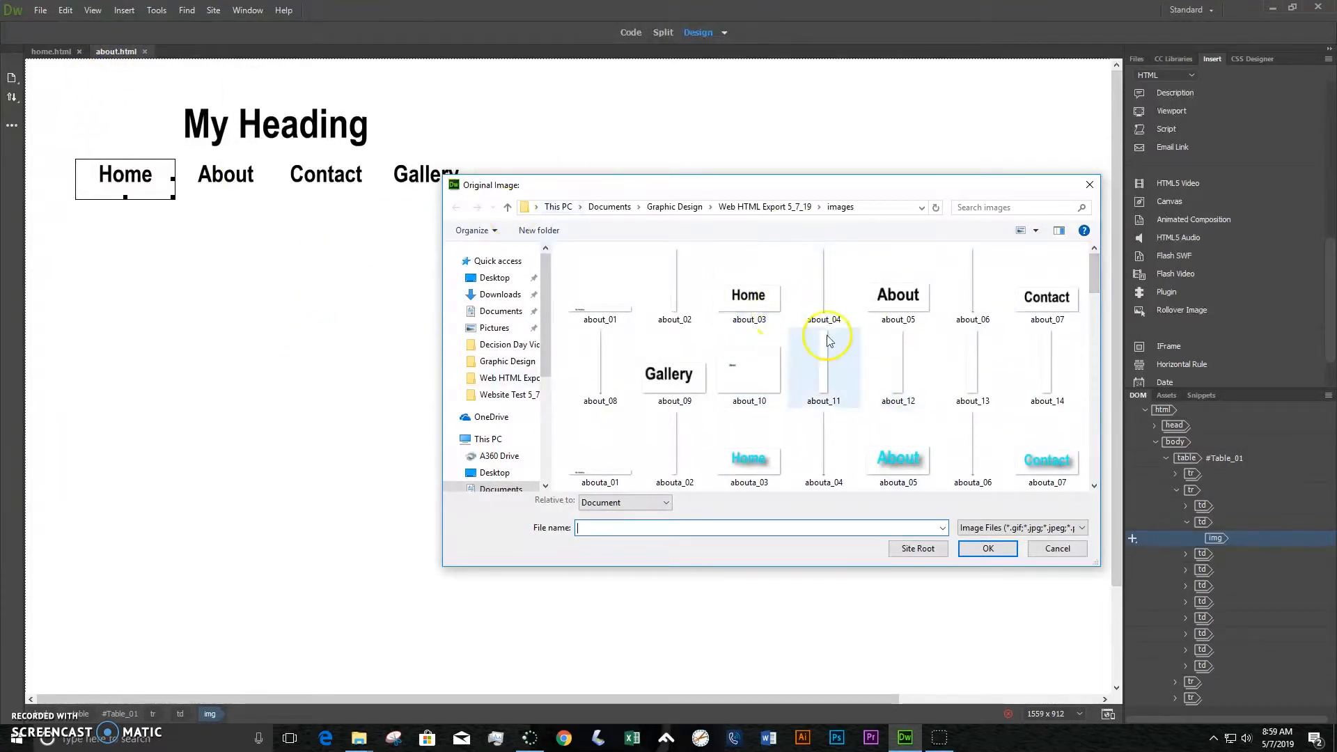
click(753, 306)
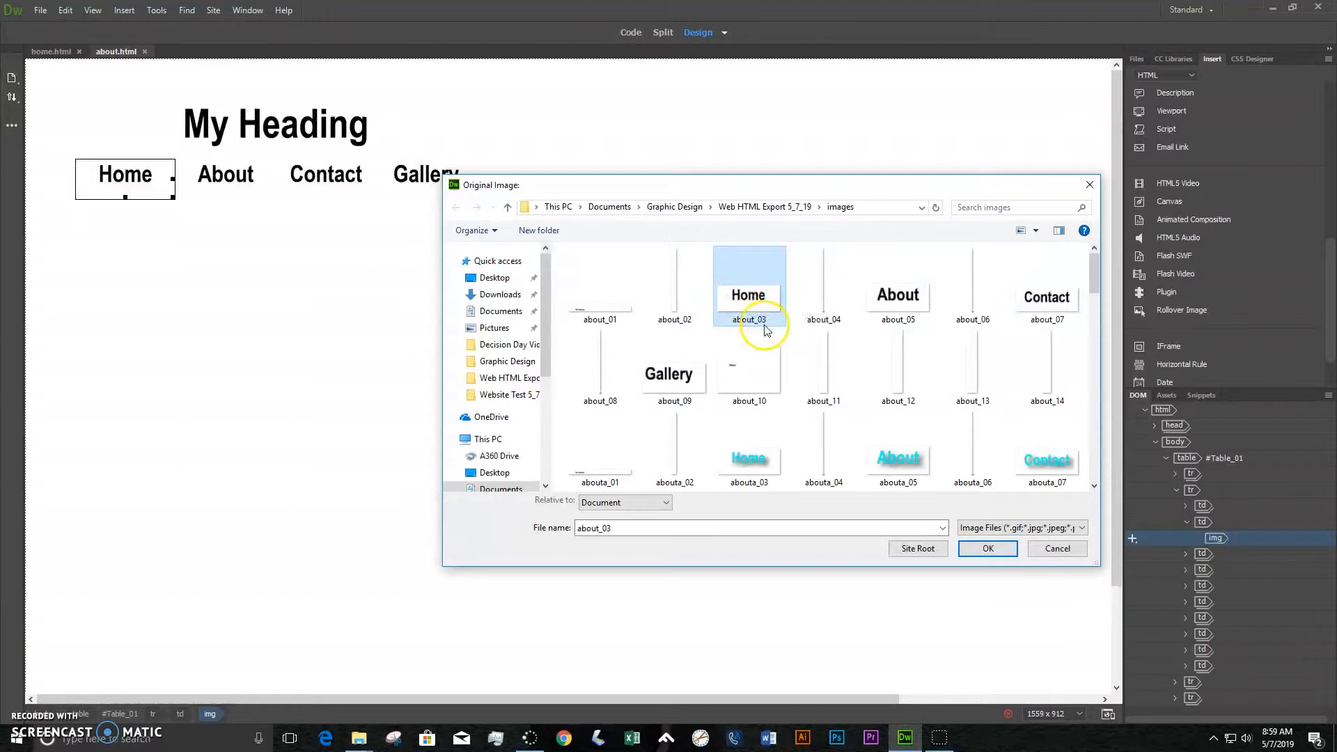
click(1001, 553)
Step: Use abouta_03 as the Home button's rollover image, set its link to about.html and insert it
click(777, 350)
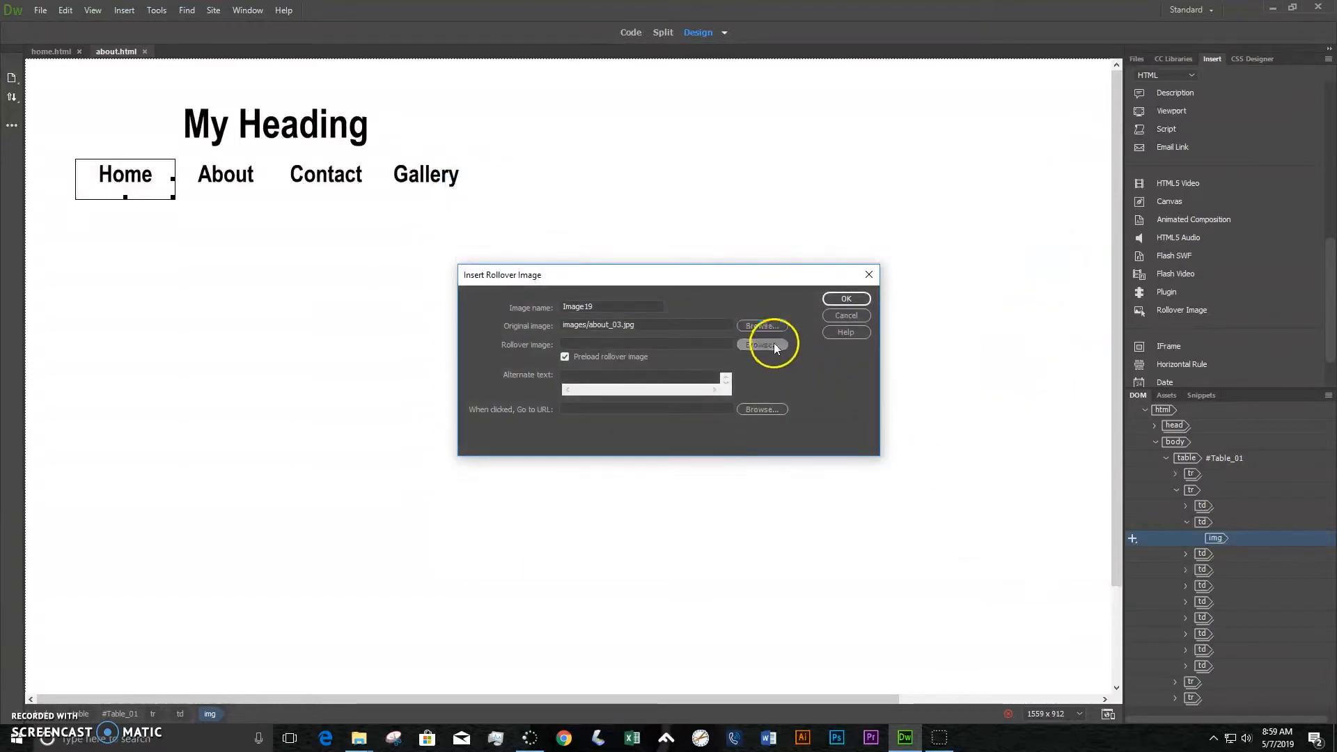
click(757, 468)
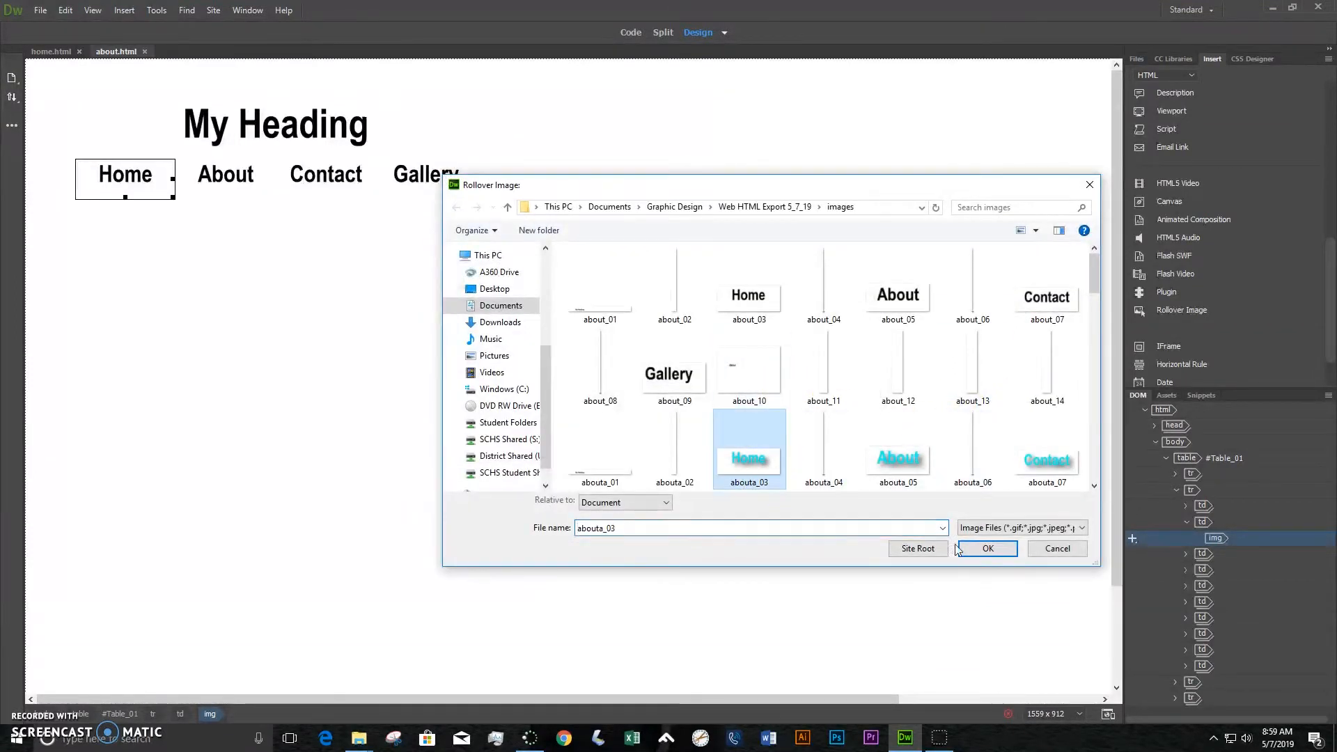
click(989, 554)
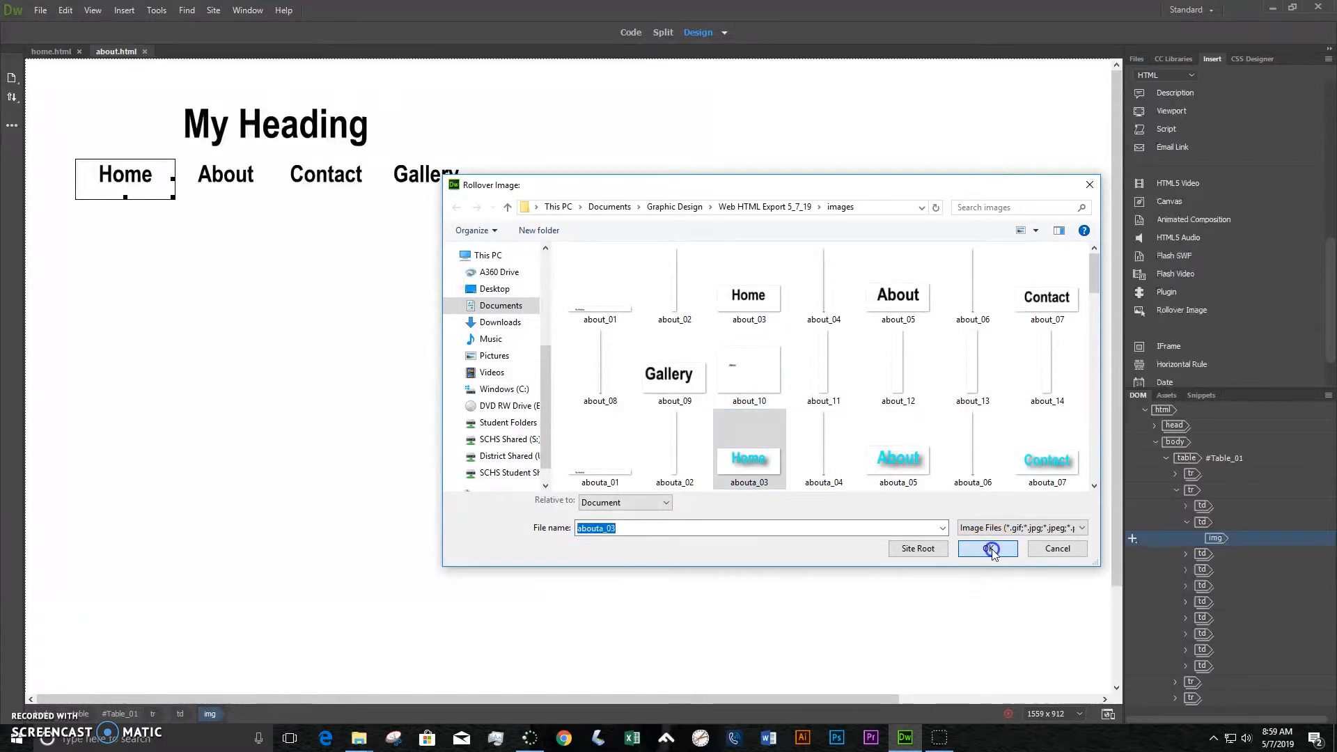
click(649, 406)
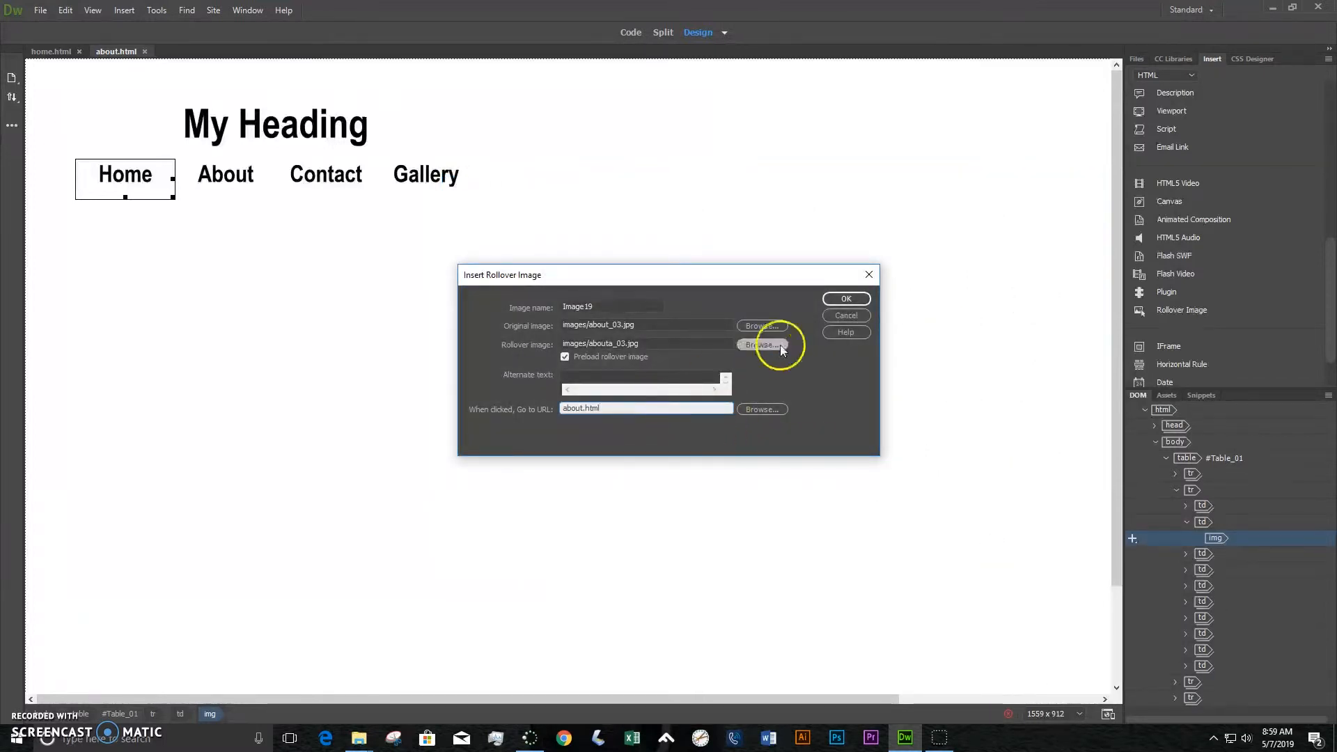
click(835, 299)
Step: Change the Home rollover image's link to home.html in its properties and save the about page
drag(115, 174, 230, 175)
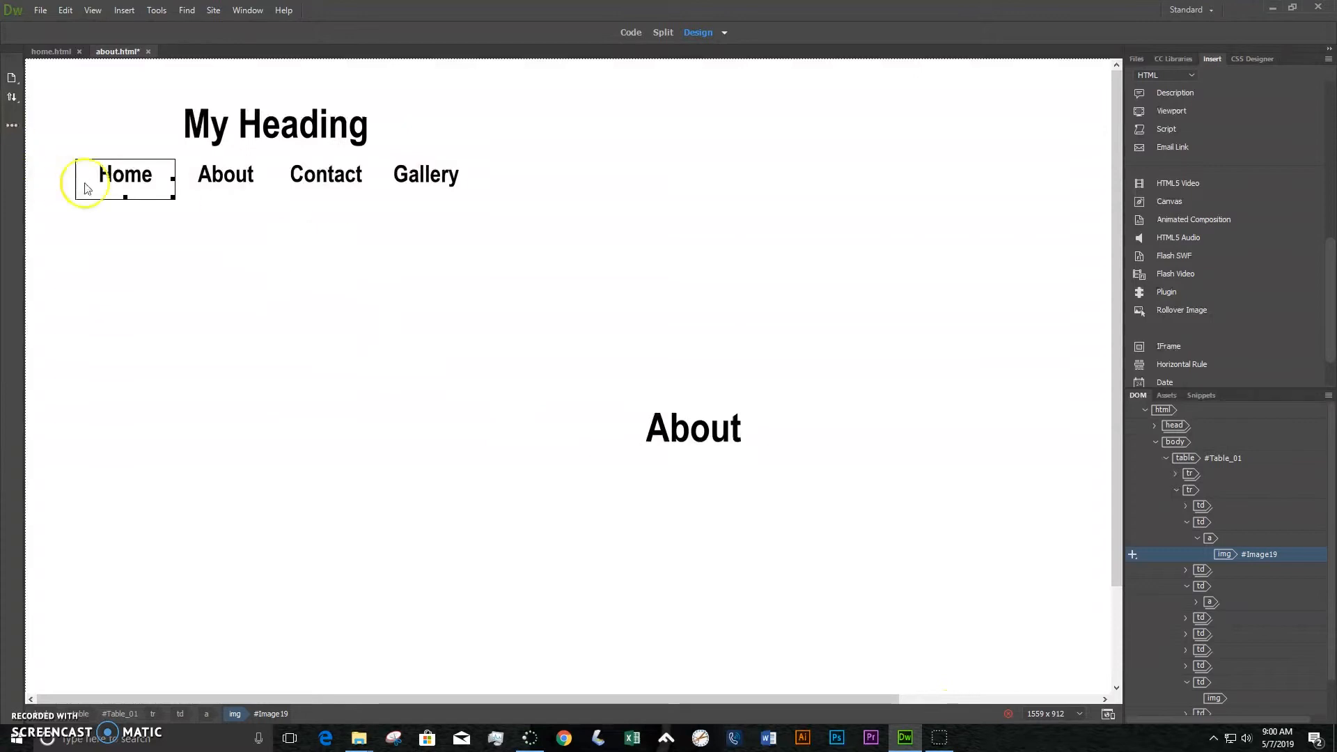
click(197, 180)
click(132, 180)
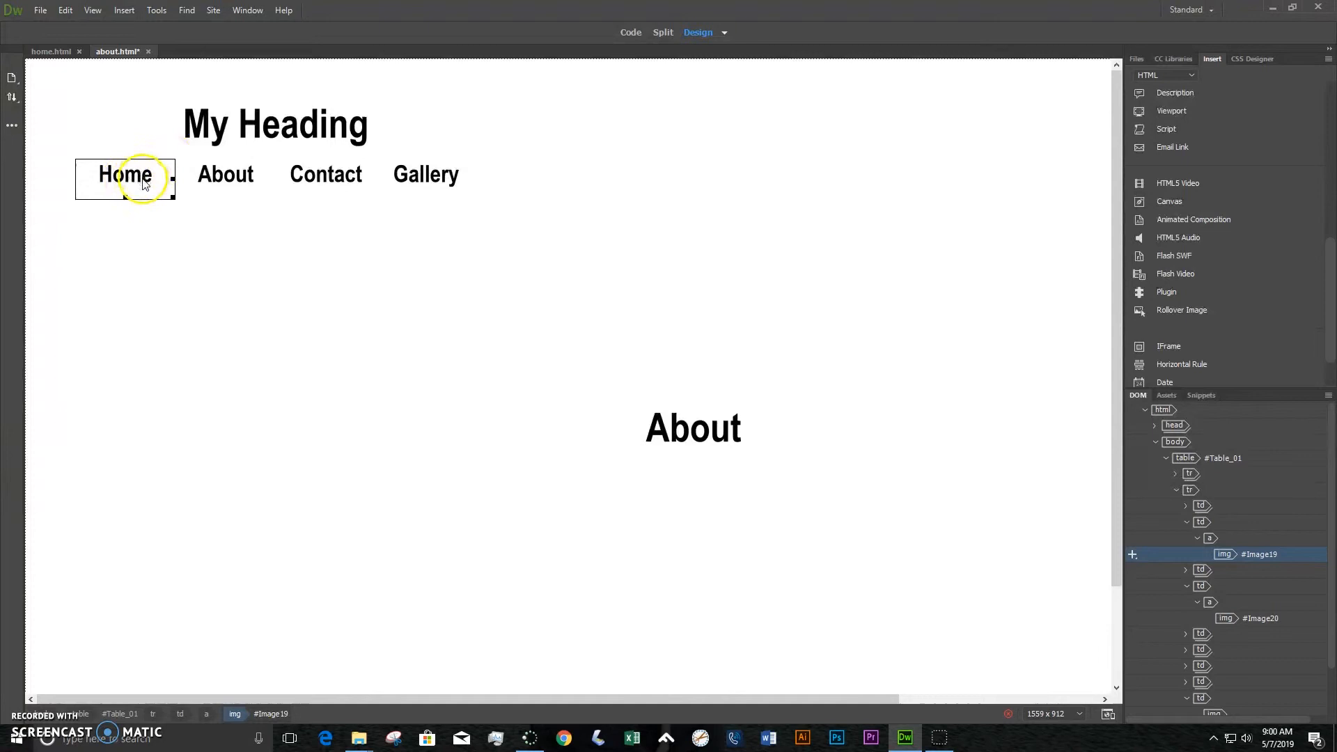
double_click(145, 182)
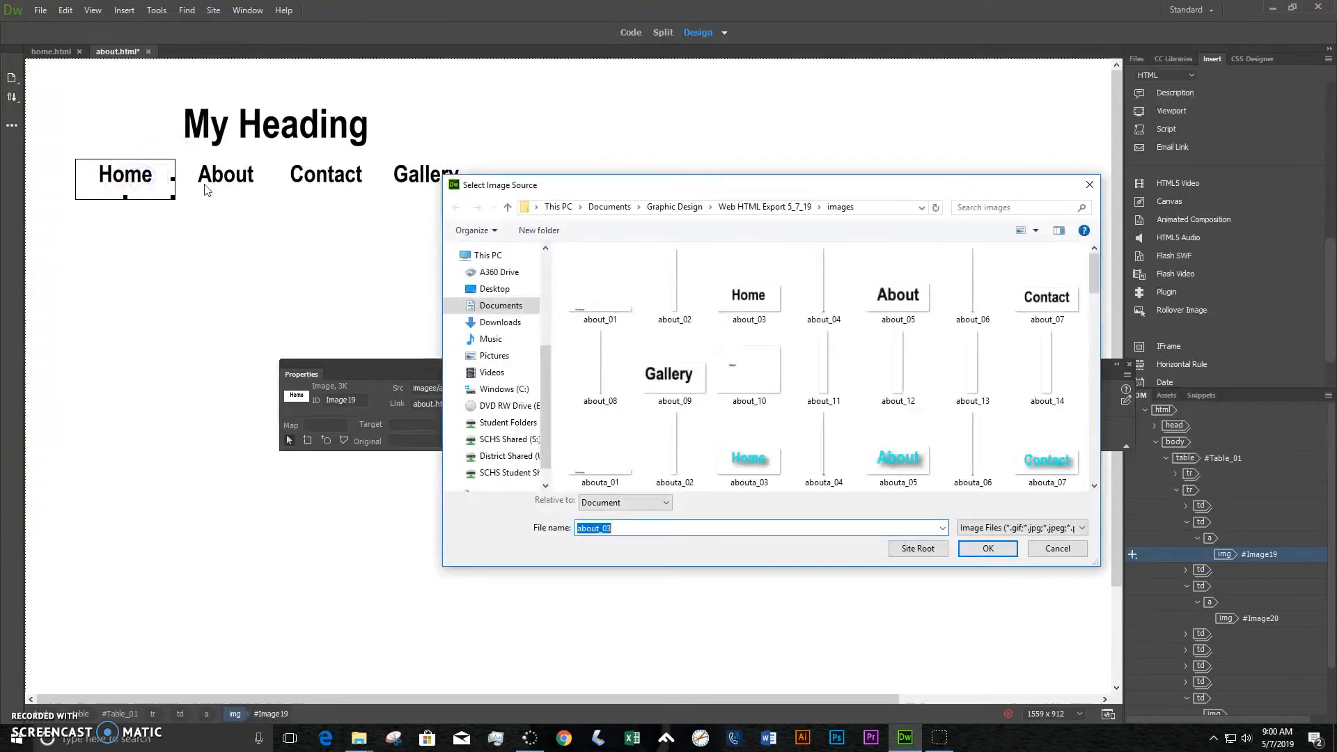
click(1068, 551)
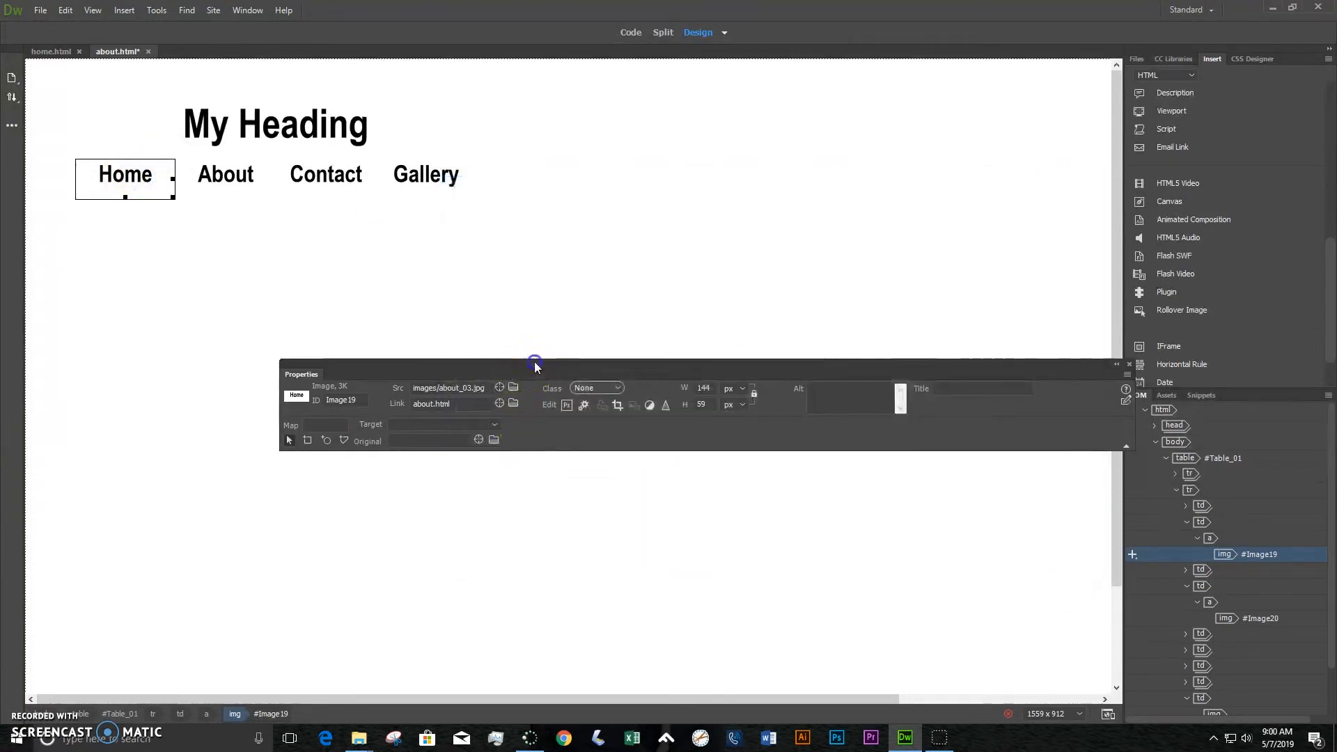
drag(534, 366, 478, 429)
click(381, 468)
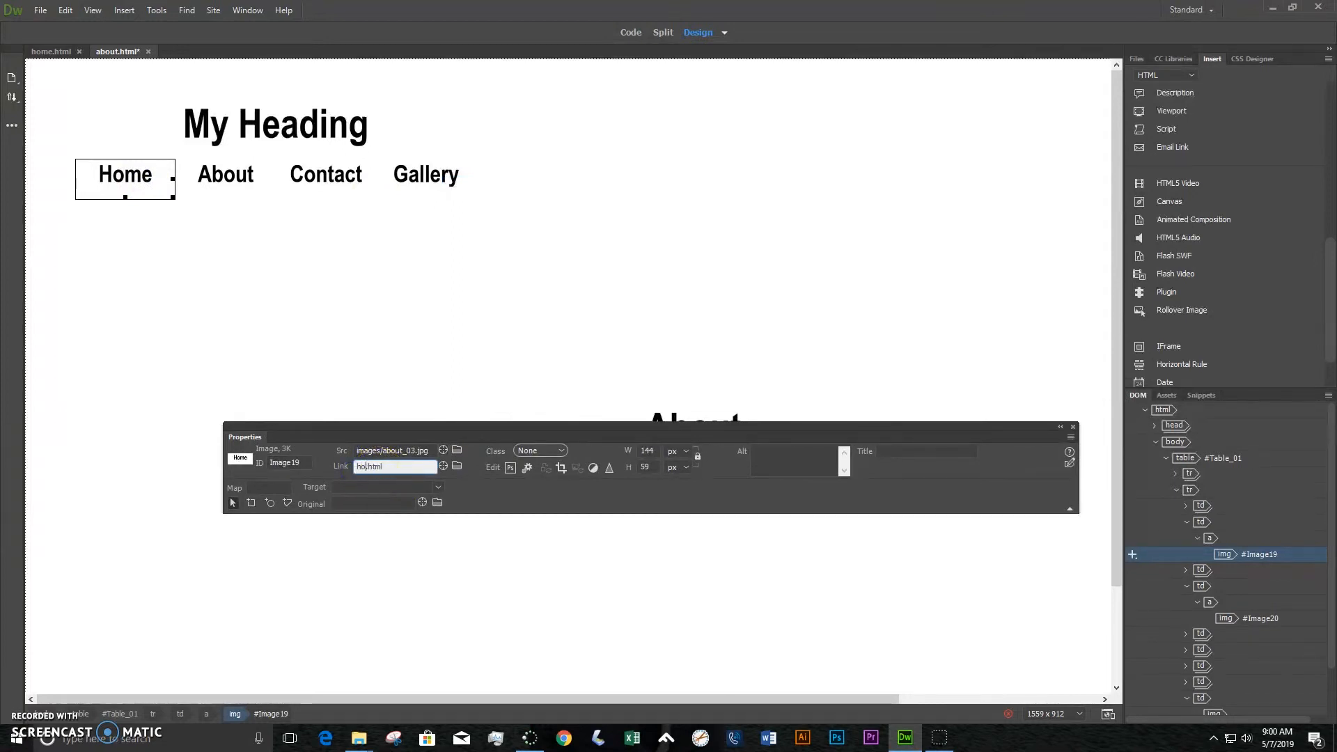
click(429, 438)
click(148, 283)
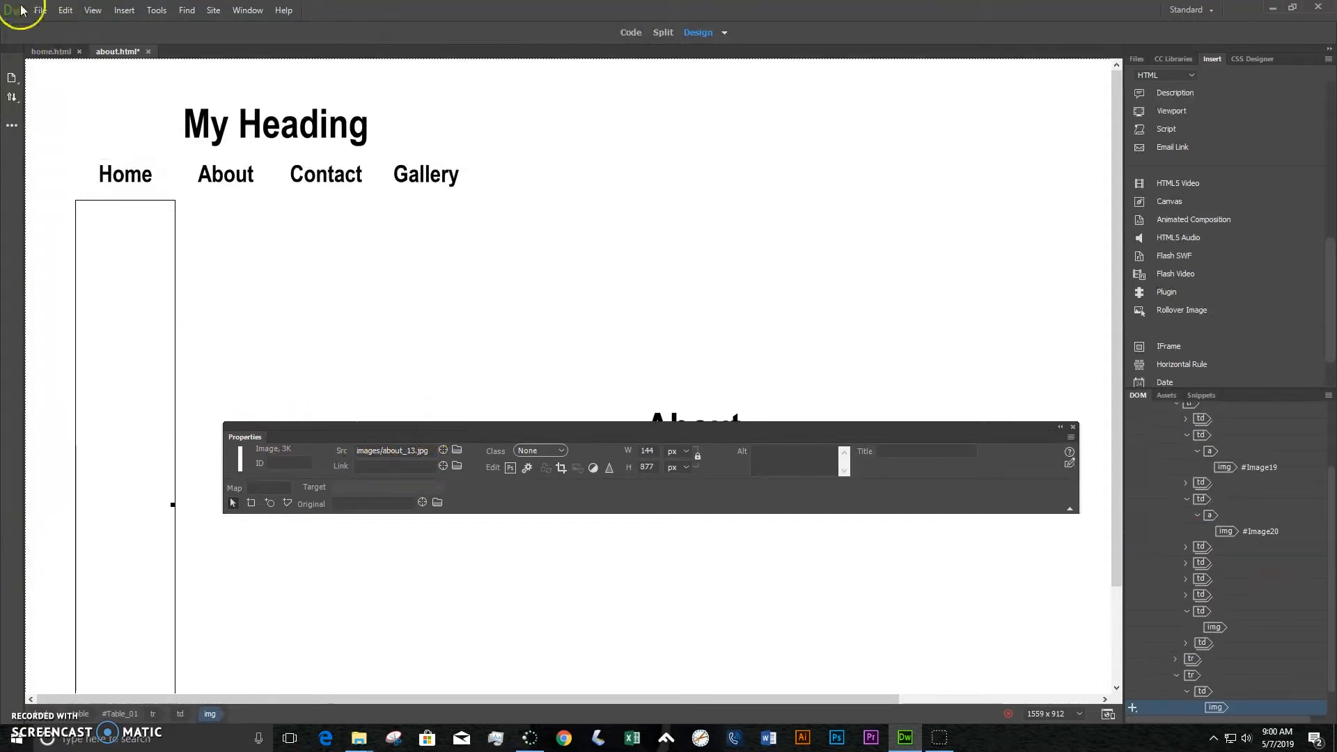
click(23, 10)
click(69, 108)
Step: Open the home page from the Web HTML Export 5_7_19 folder in the browser and test its About and Home links
click(358, 737)
click(328, 668)
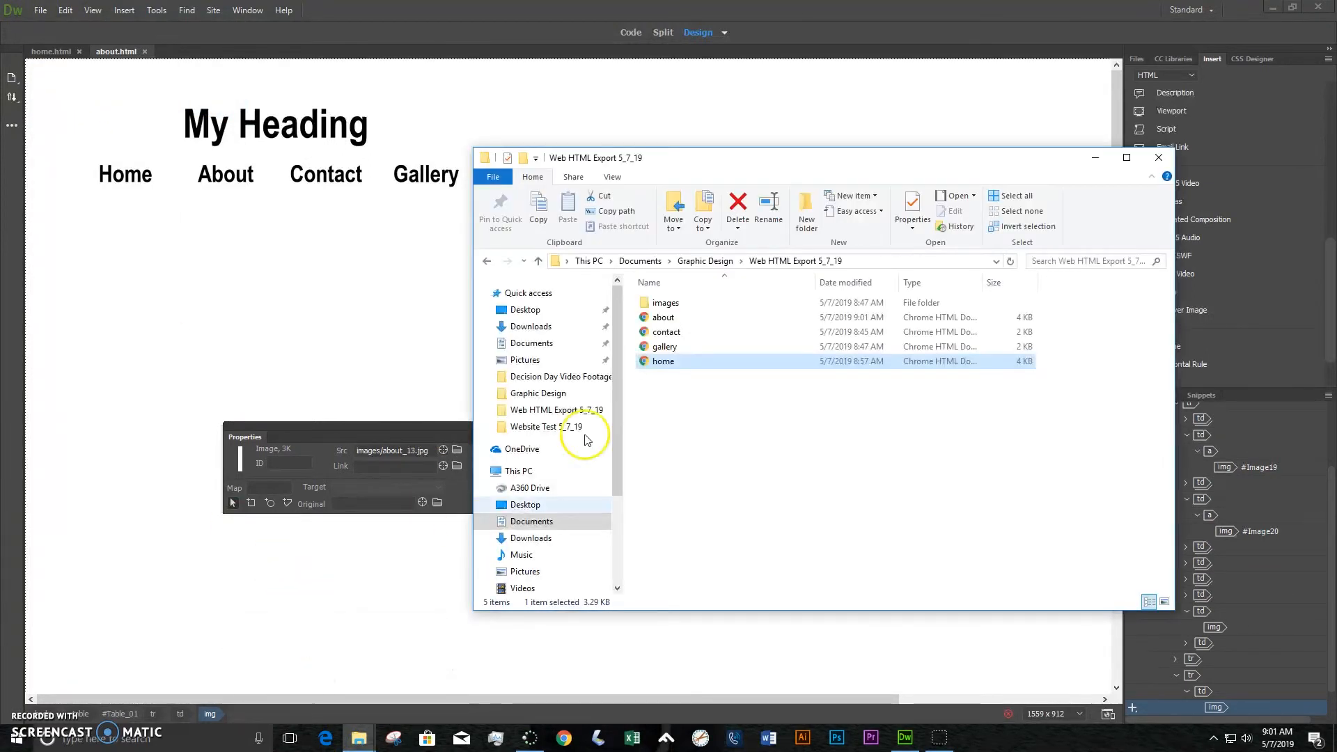
double_click(657, 361)
click(196, 209)
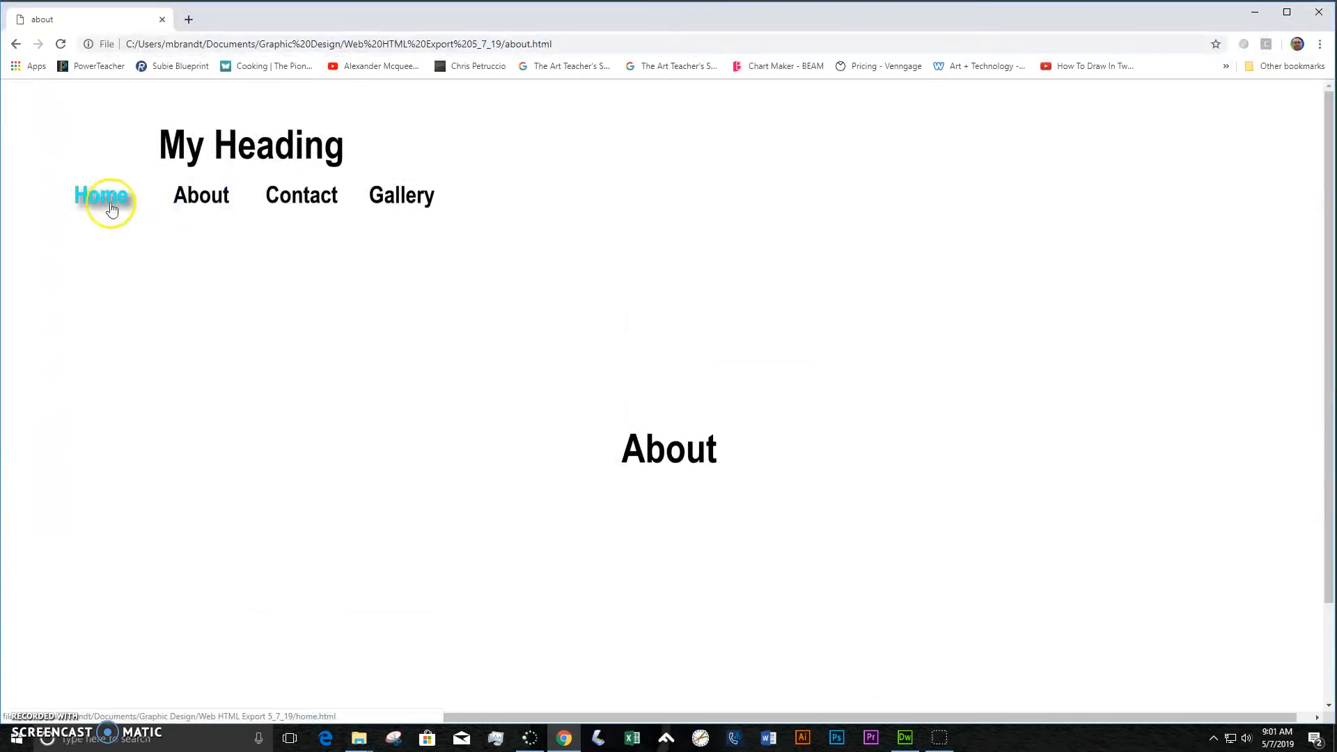
click(111, 210)
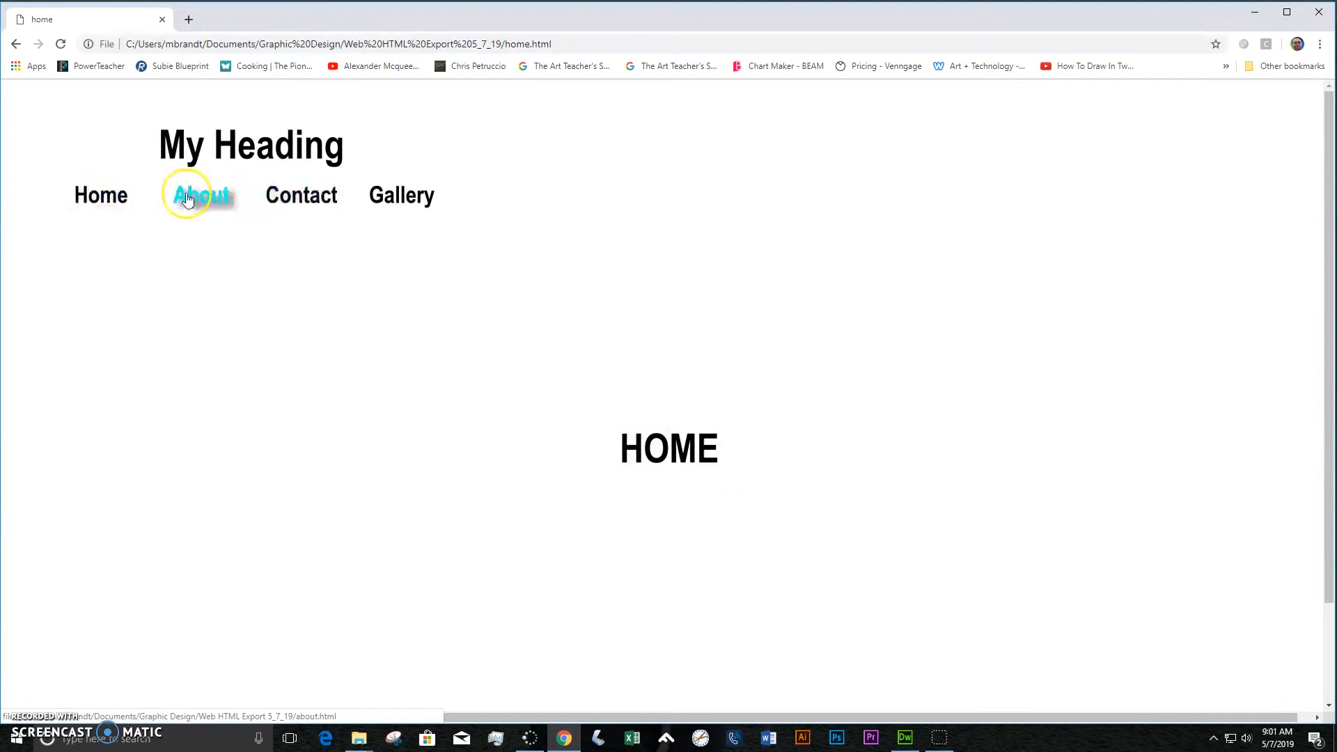
click(202, 196)
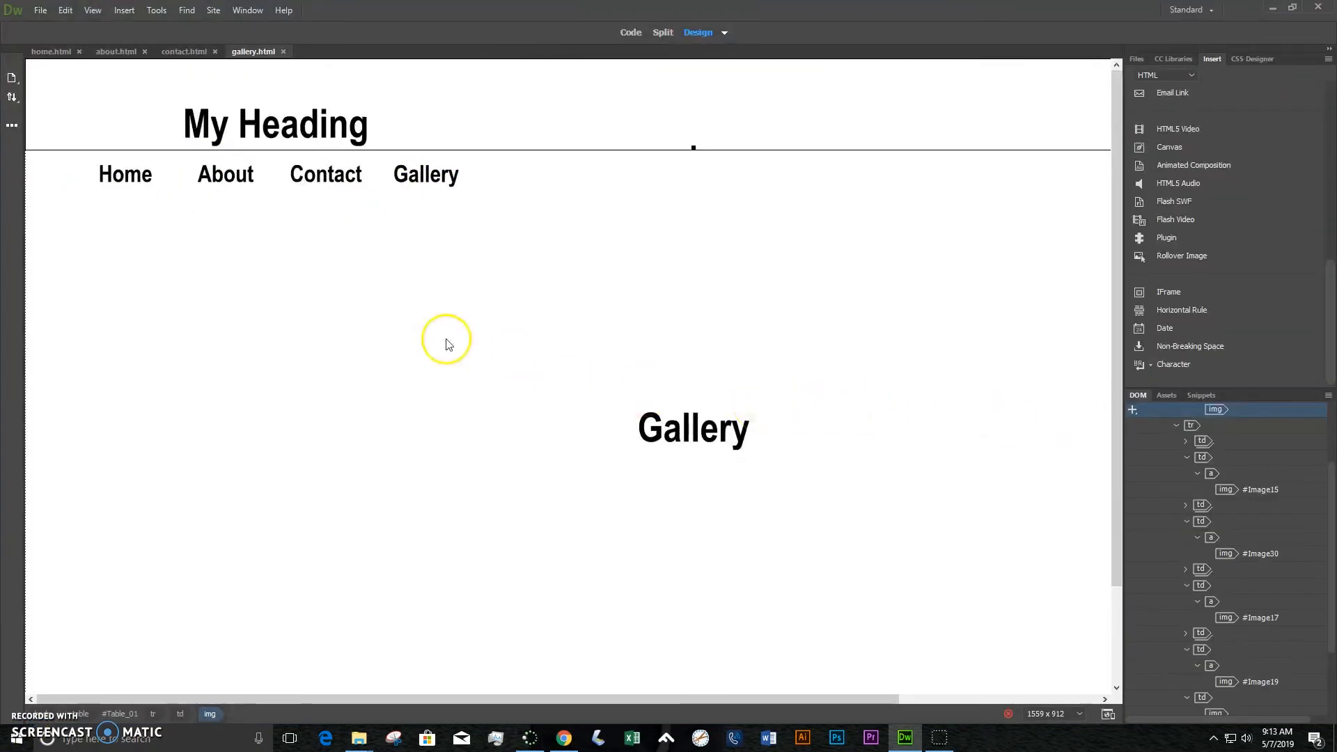
Step: Look through the open contact, home and about documents in Dreamweaver
click(180, 52)
click(124, 52)
click(63, 53)
click(115, 53)
click(42, 11)
click(42, 11)
Step: Open the home page from the export folder in the browser again
mouse_move(359, 738)
click(344, 672)
double_click(662, 361)
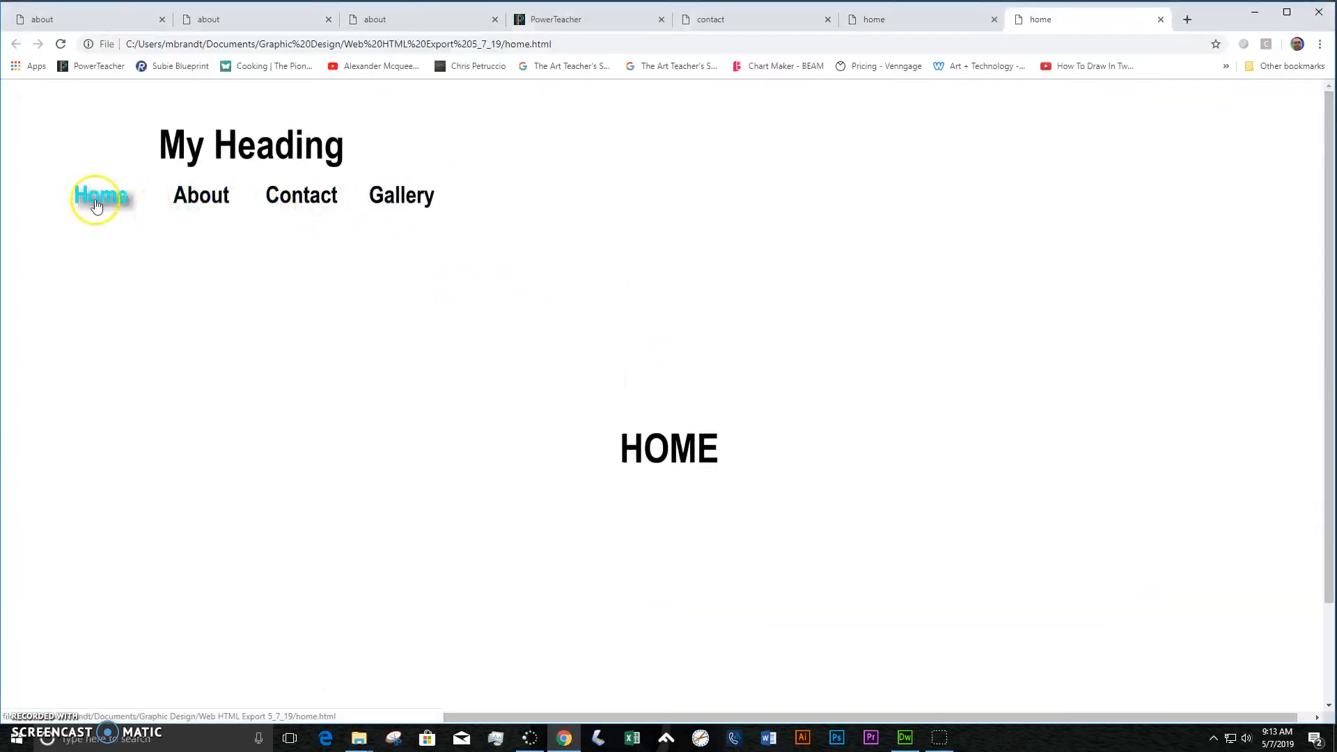
Step: Test the Home, About, Contact and Gallery rollover links by moving back and forth between all four pages
click(200, 197)
click(101, 198)
click(291, 200)
click(122, 199)
click(390, 203)
click(186, 201)
click(104, 200)
click(202, 198)
click(318, 201)
click(237, 207)
click(379, 199)
click(121, 201)
click(200, 198)
click(105, 199)
click(301, 197)
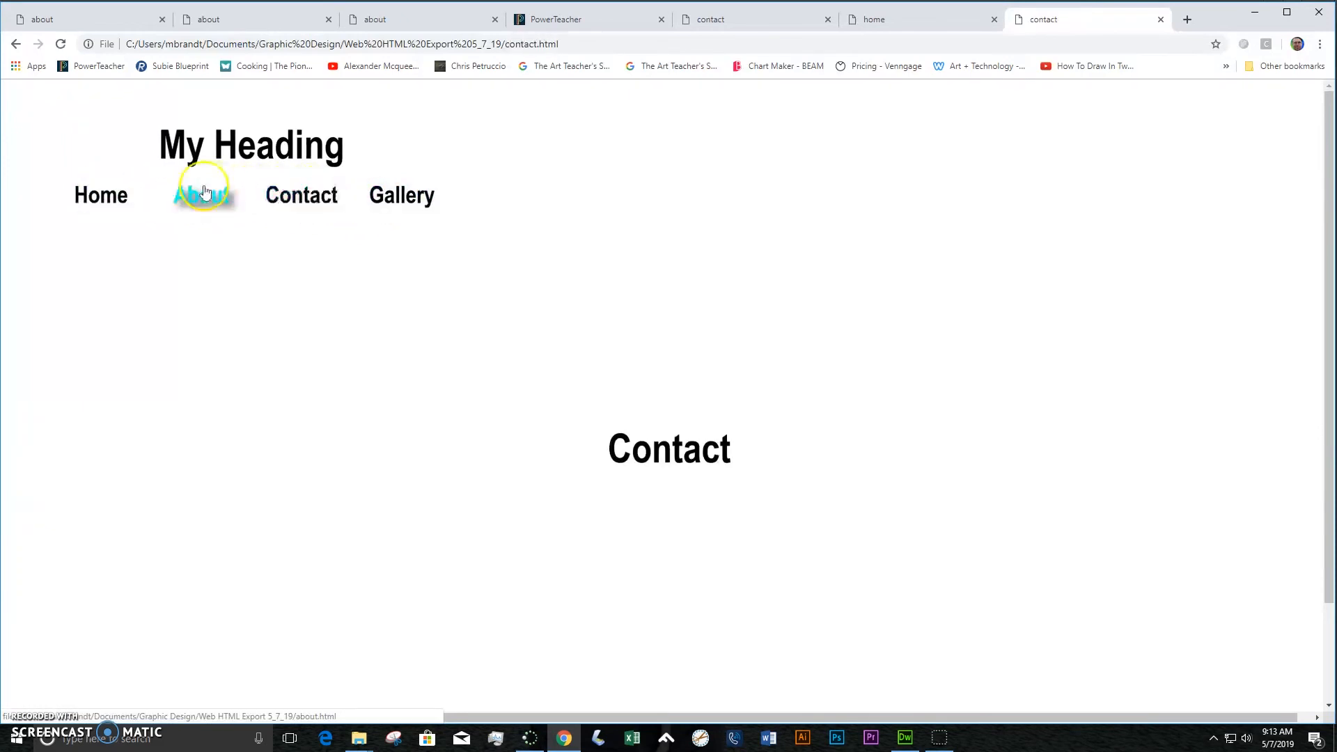
click(104, 195)
click(389, 195)
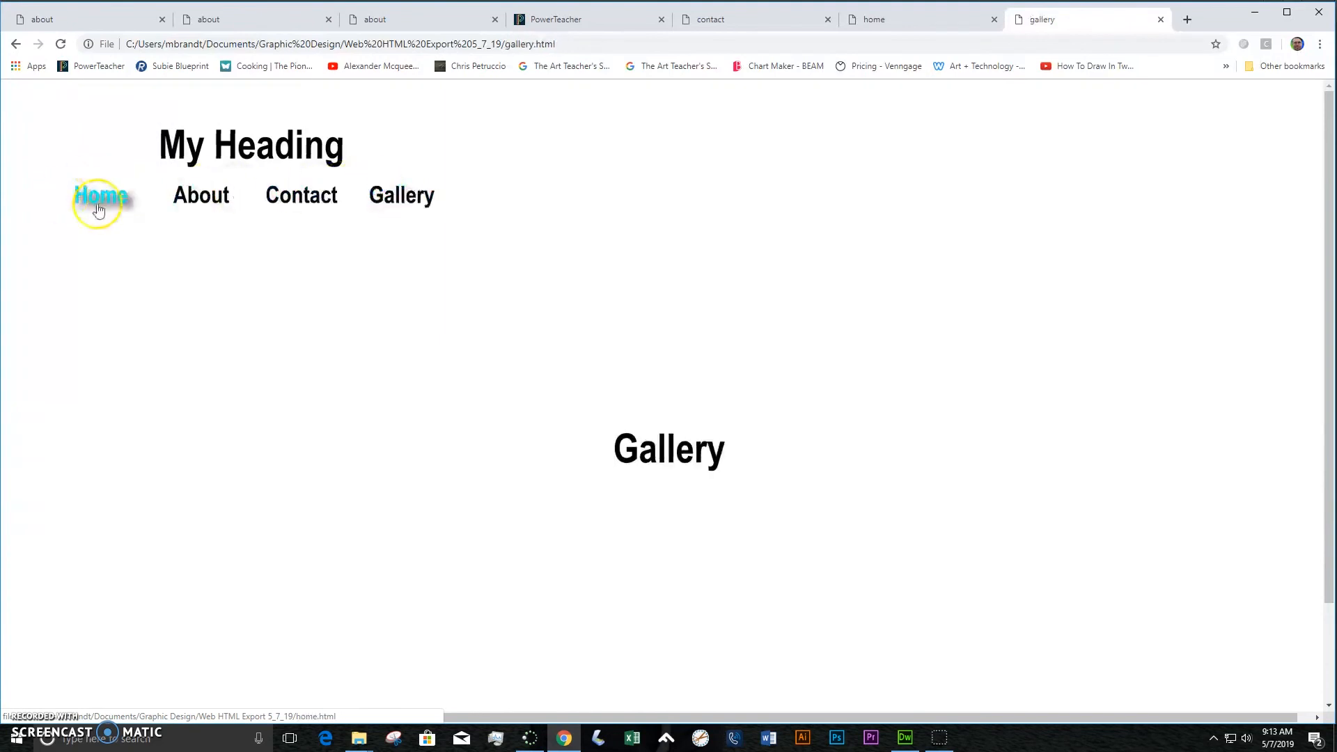
click(98, 208)
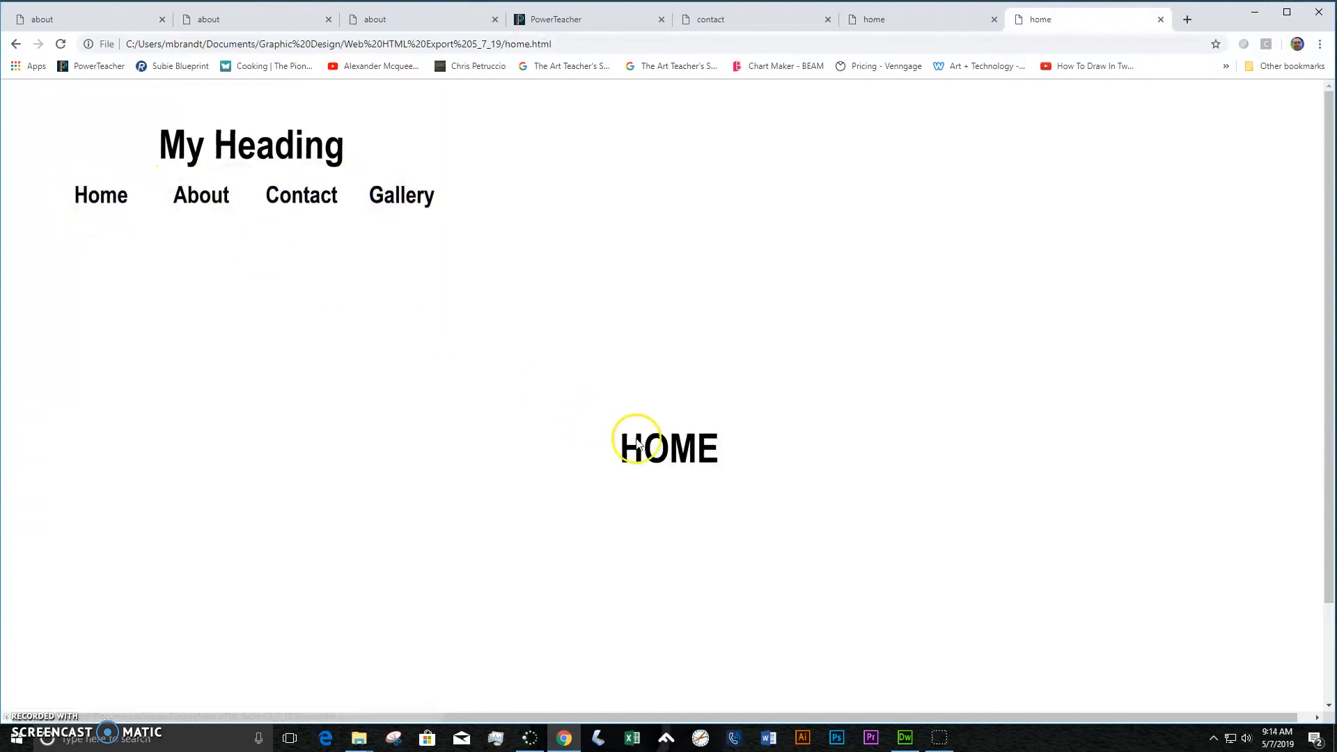
click(394, 201)
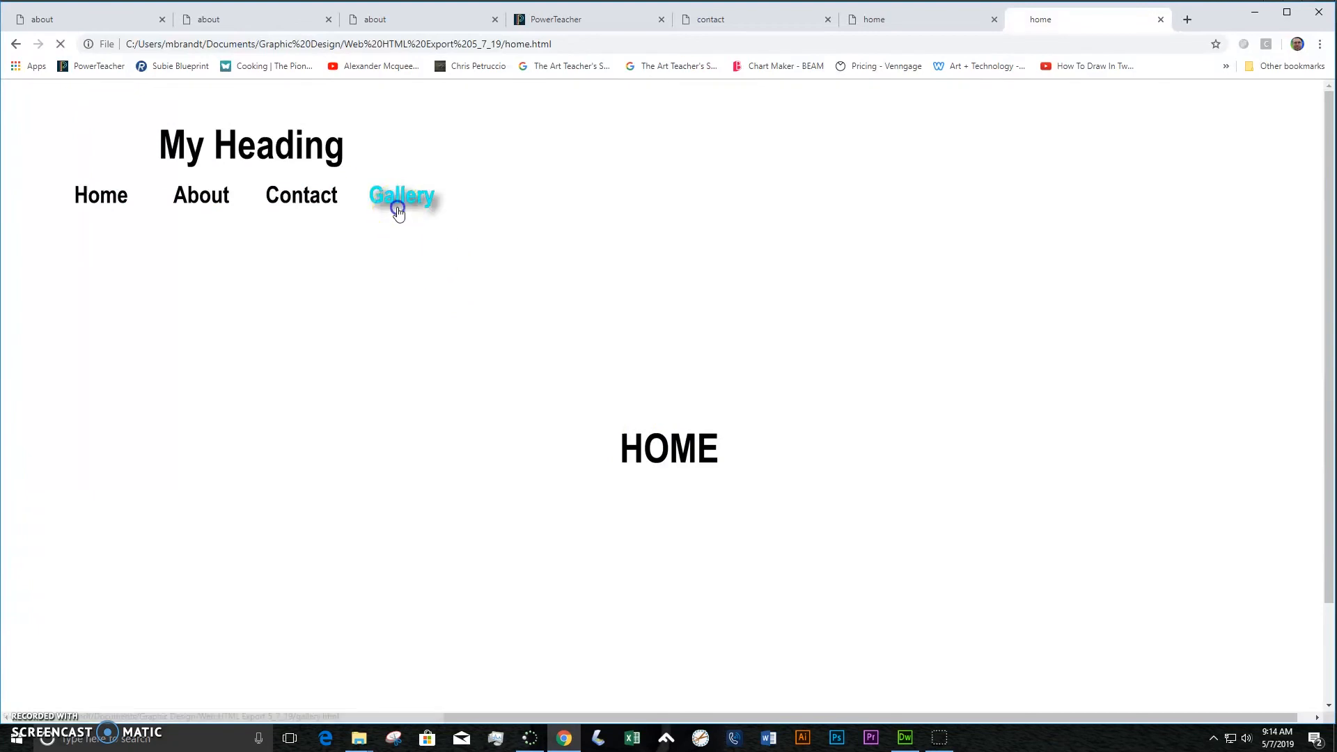
click(293, 199)
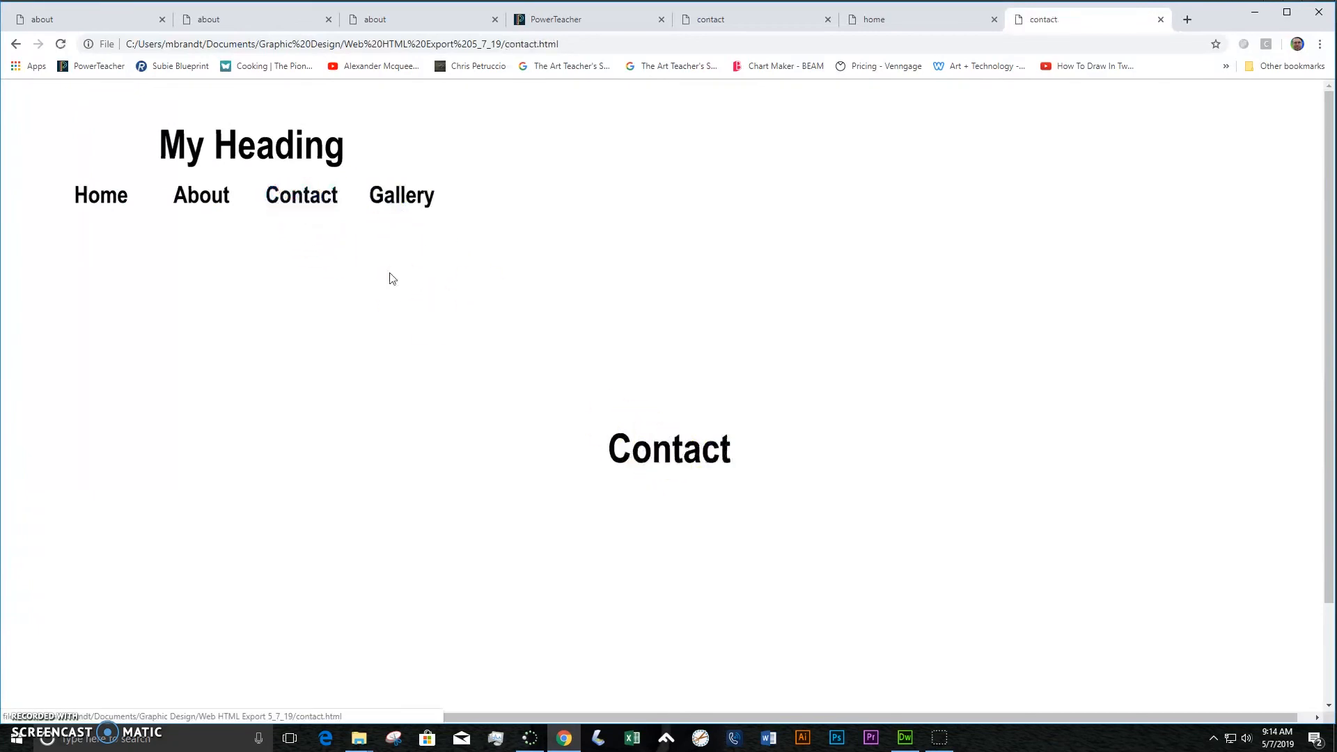
click(401, 202)
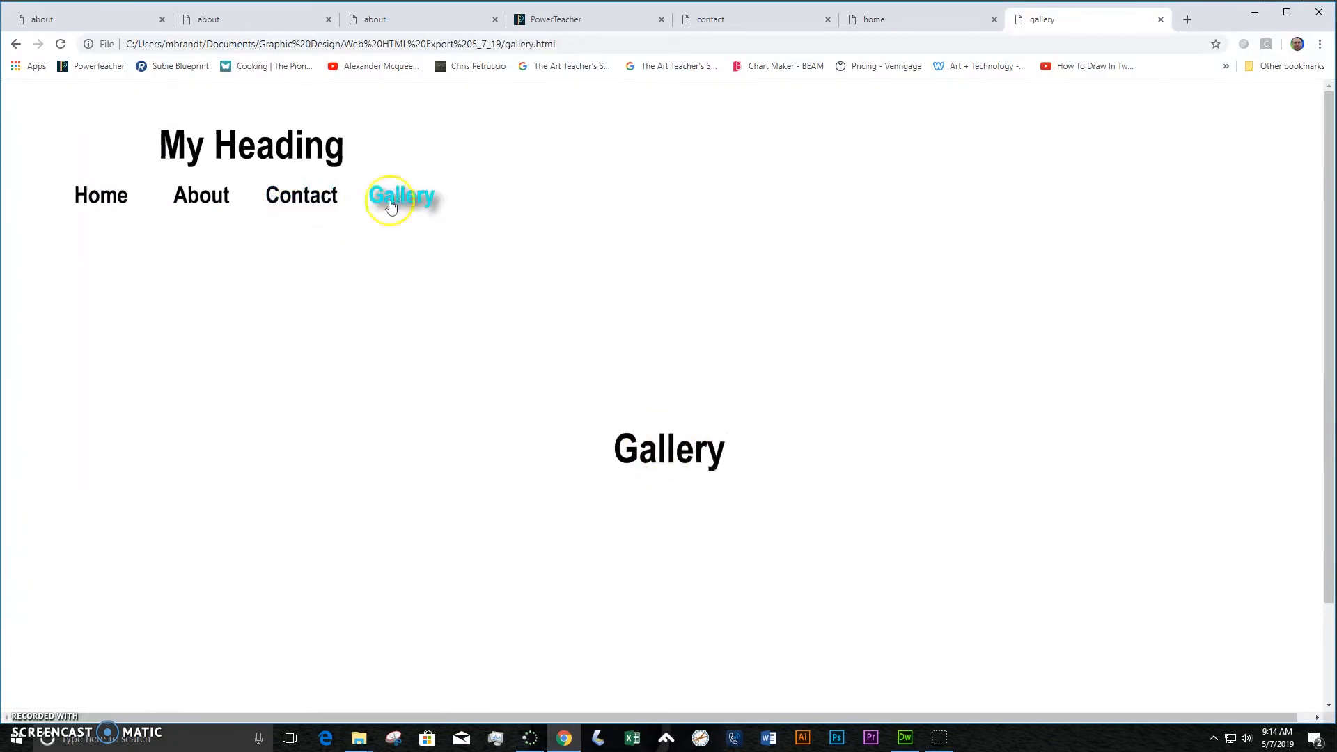
click(300, 206)
click(390, 202)
click(210, 203)
click(399, 198)
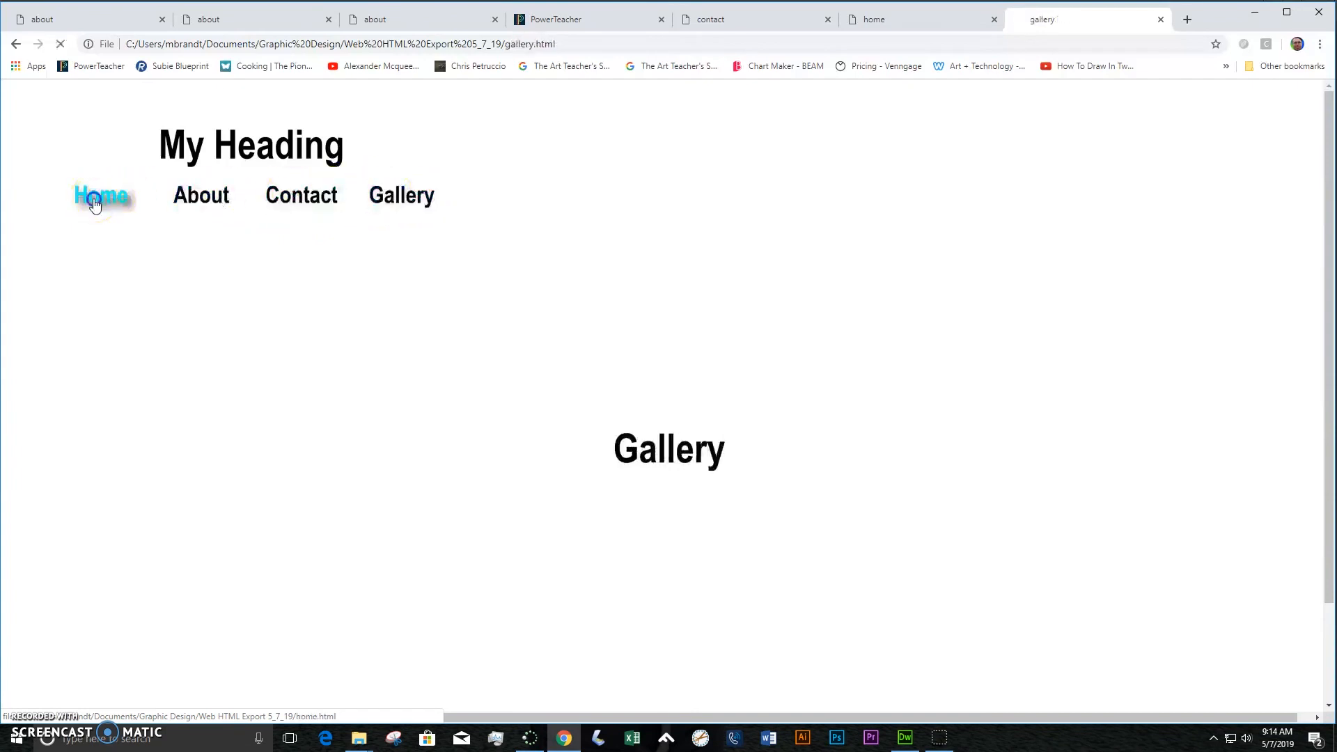
click(284, 203)
click(396, 199)
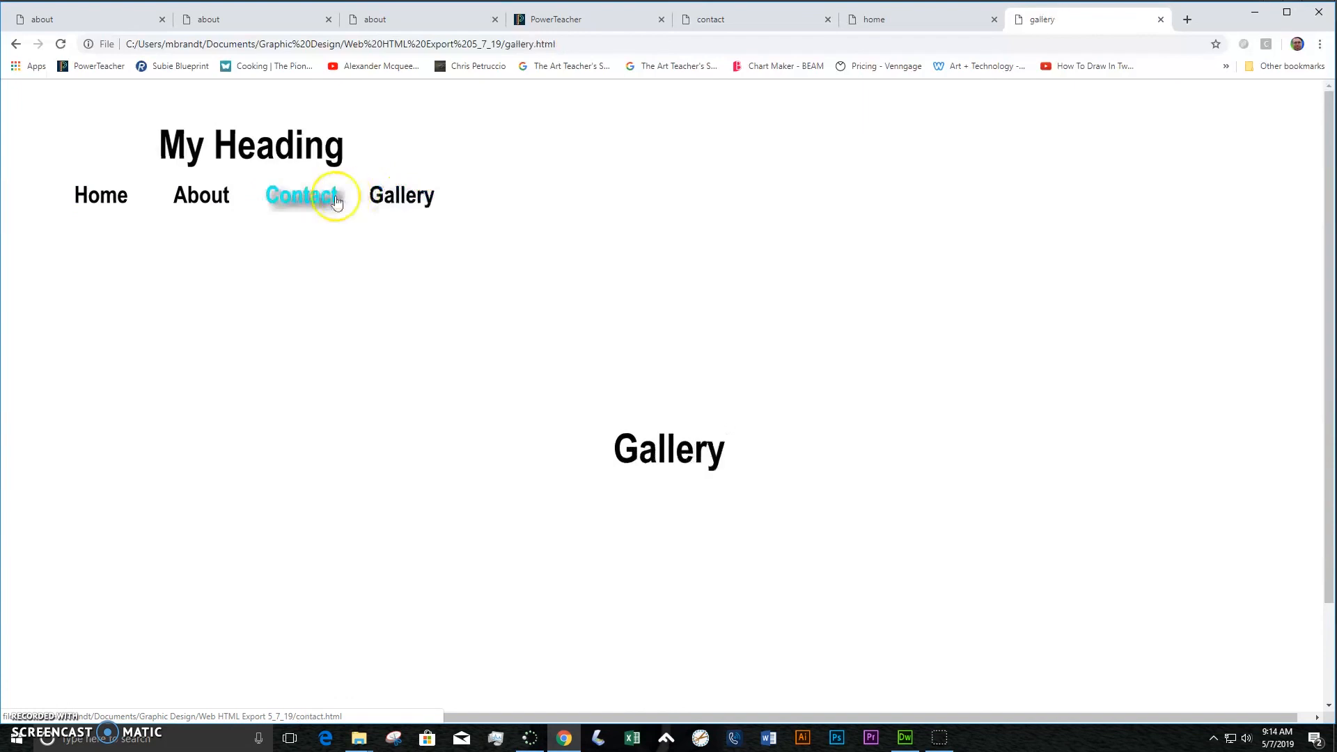
click(336, 201)
click(209, 197)
click(300, 197)
click(87, 199)
click(203, 197)
click(124, 200)
click(200, 197)
click(270, 203)
click(200, 197)
click(376, 200)
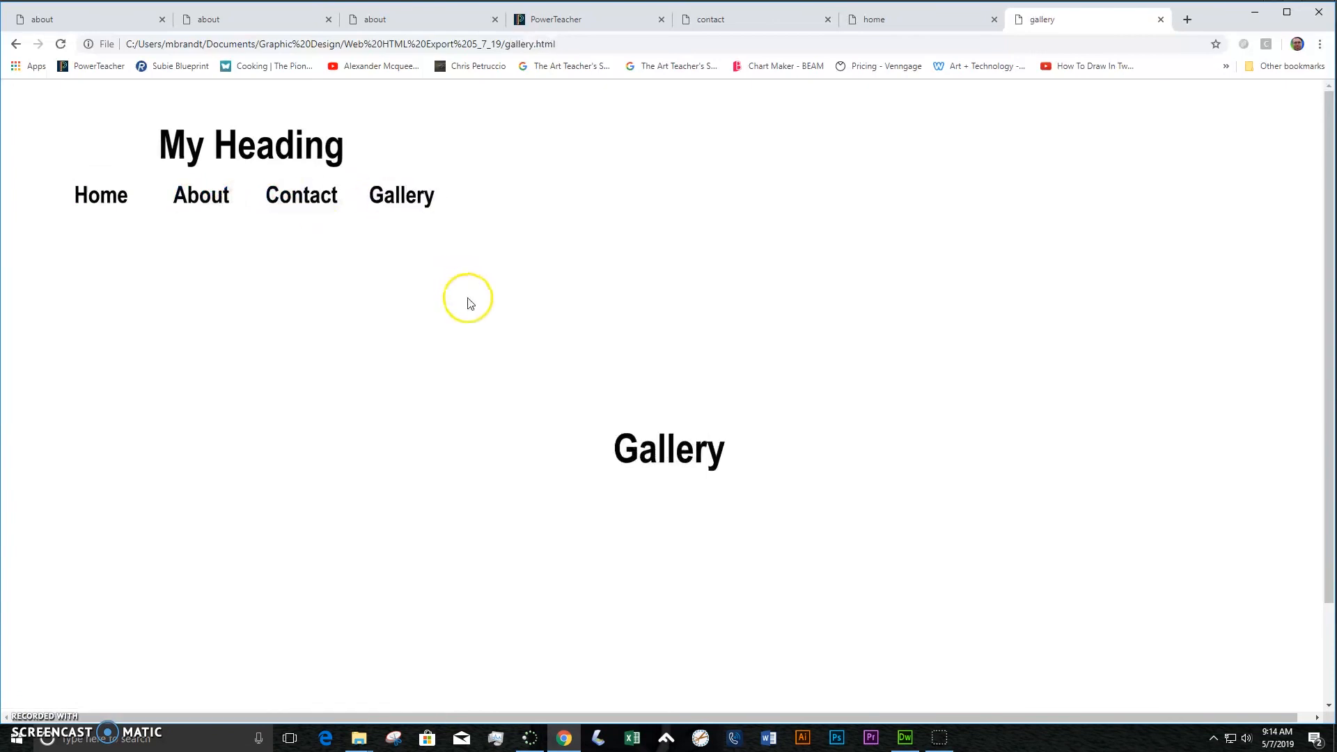